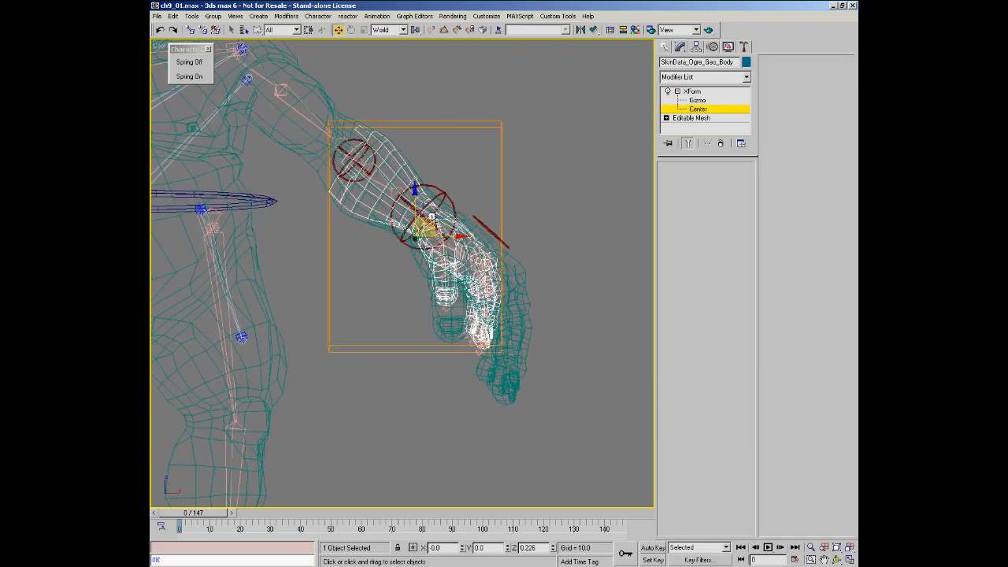
Move the XForm modifier's center to the upper forearm near the elbow, checking its placement from several angles.
{"action": "key", "text": "ctrl+r"}
{"action": "left_click_drag", "start_coordinate": [427, 211], "coordinate": [451, 239]}
{"action": "middle_click_drag", "start_coordinate": [472, 189], "coordinate": [384, 292], "text": "ctrl+alt"}
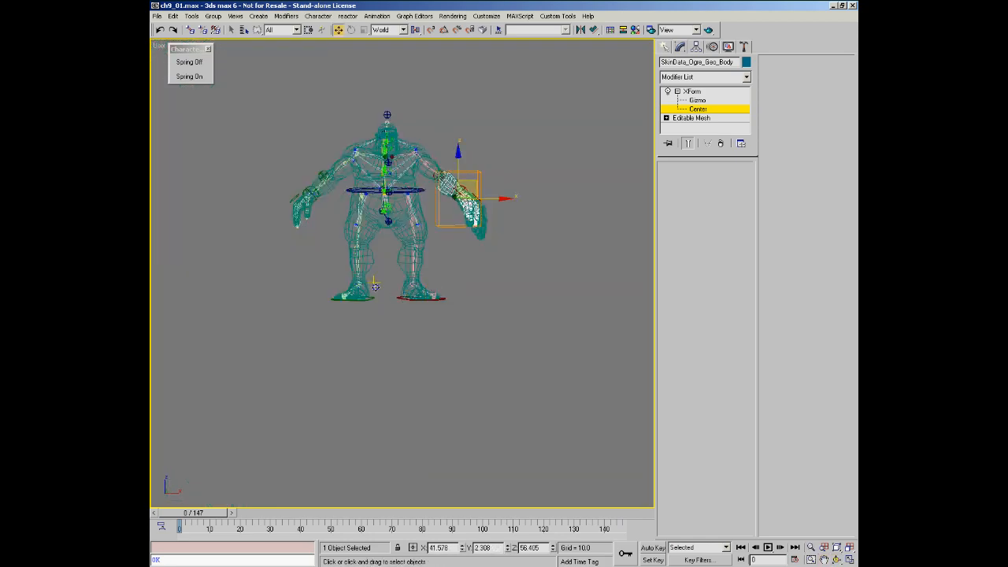
{"action": "left_click", "coordinate": [378, 283]}
{"action": "left_click_drag", "start_coordinate": [400, 277], "coordinate": [453, 175]}
{"action": "middle_click_drag", "start_coordinate": [478, 192], "coordinate": [481, 91], "text": "ctrl+alt"}
{"action": "middle_click_drag", "start_coordinate": [446, 197], "coordinate": [452, 274]}
{"action": "middle_click_drag", "start_coordinate": [452, 274], "coordinate": [370, 252], "text": "alt"}
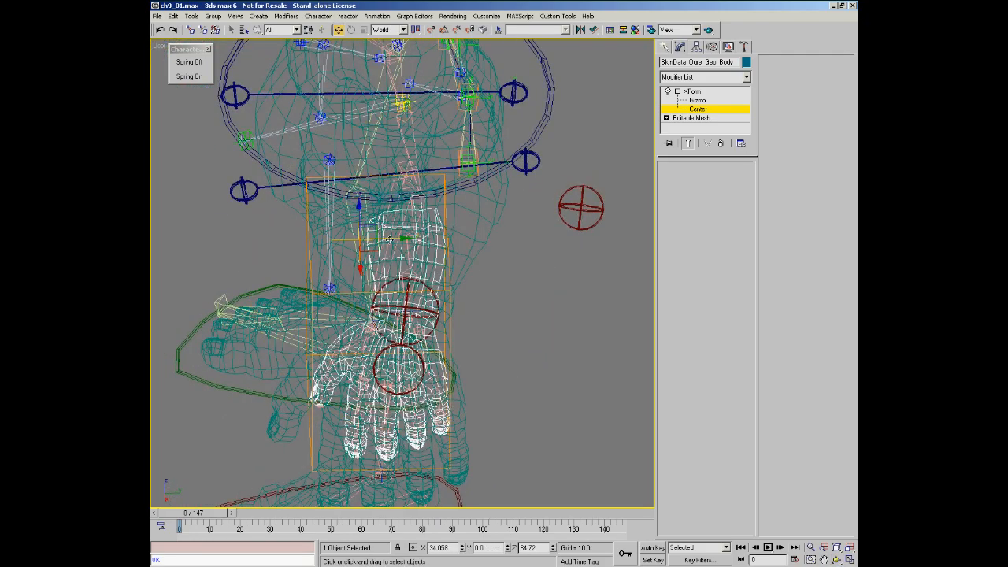
{"action": "middle_click_drag", "start_coordinate": [423, 235], "coordinate": [471, 290], "text": "alt"}
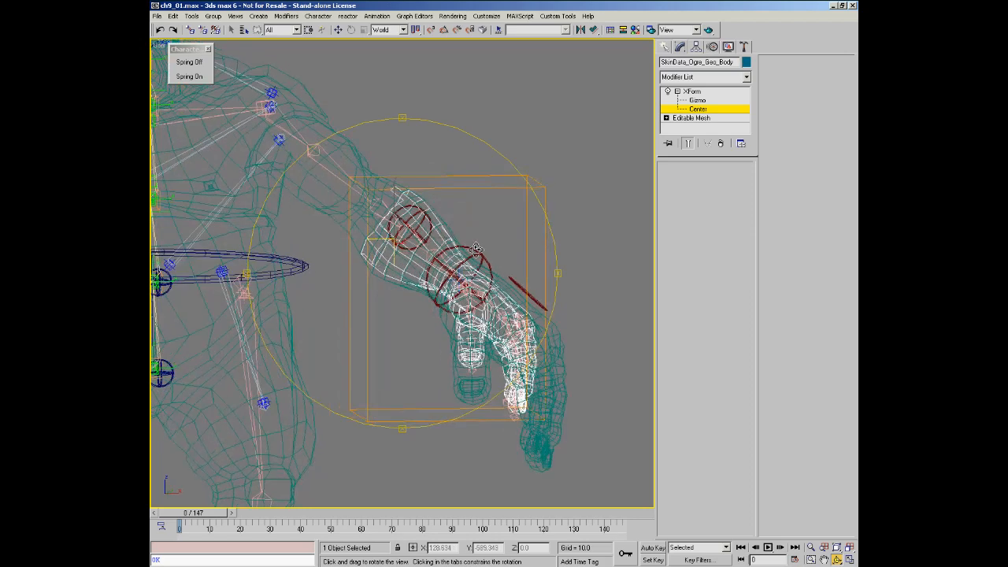
Scale up the XForm gizmo so the forearm and hand mesh approaches the size of the underlying body's larger hand.
{"action": "right_click", "coordinate": [471, 290]}
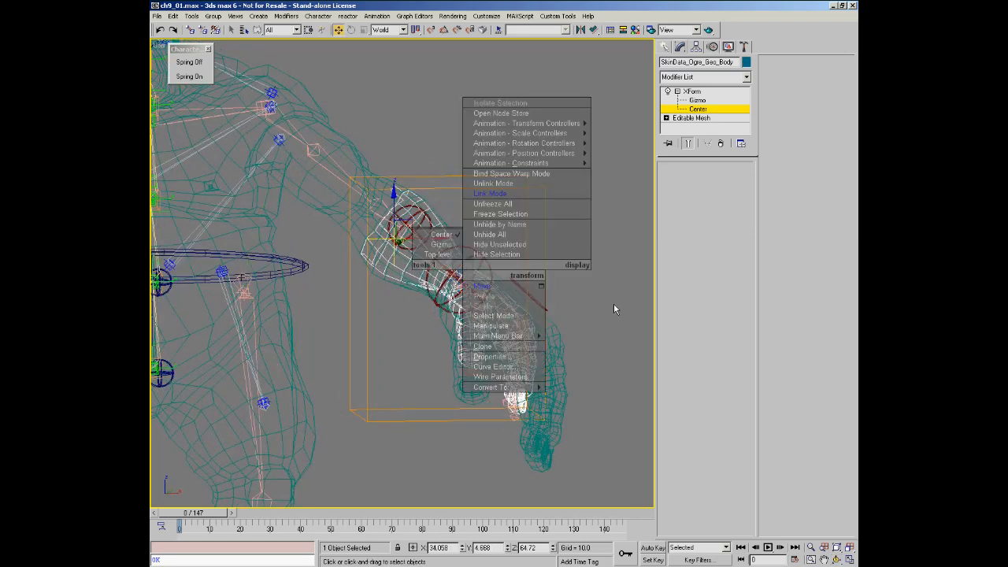
{"action": "left_click", "coordinate": [697, 100]}
{"action": "right_click", "coordinate": [460, 284]}
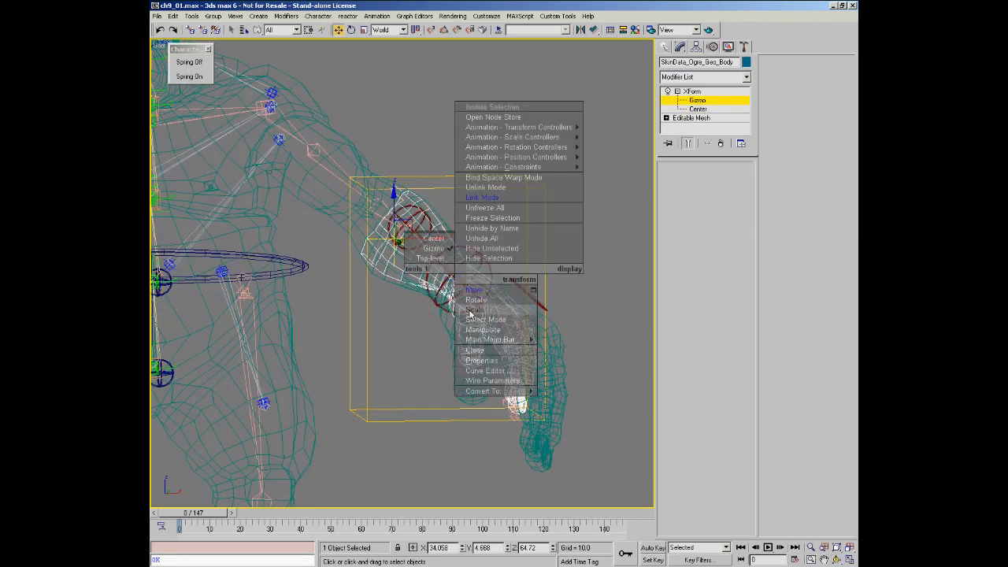
{"action": "left_click", "coordinate": [471, 312]}
{"action": "middle_click_drag", "start_coordinate": [463, 306], "coordinate": [407, 272], "text": "alt"}
{"action": "left_click_drag", "start_coordinate": [399, 230], "coordinate": [398, 221]}
{"action": "middle_click_drag", "start_coordinate": [454, 295], "coordinate": [414, 231]}
{"action": "middle_click_drag", "start_coordinate": [407, 271], "coordinate": [394, 288], "text": "alt"}
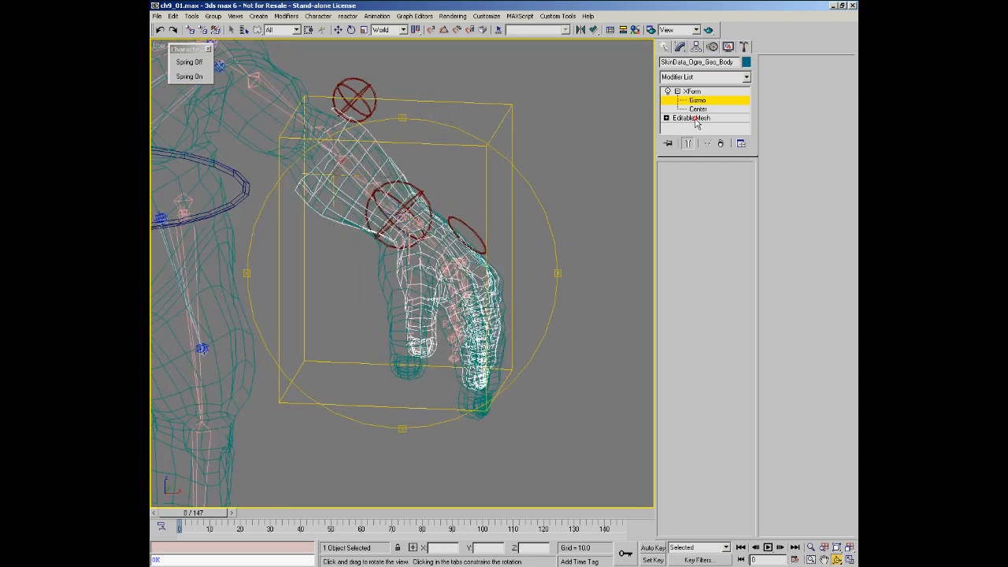
Select the hand vertices in the base Editable Mesh and enable soft selection, adjusting its falloff into the forearm.
{"action": "left_click", "coordinate": [692, 118]}
{"action": "left_click", "coordinate": [676, 184]}
{"action": "middle_click_drag", "start_coordinate": [590, 213], "coordinate": [431, 392], "text": "alt"}
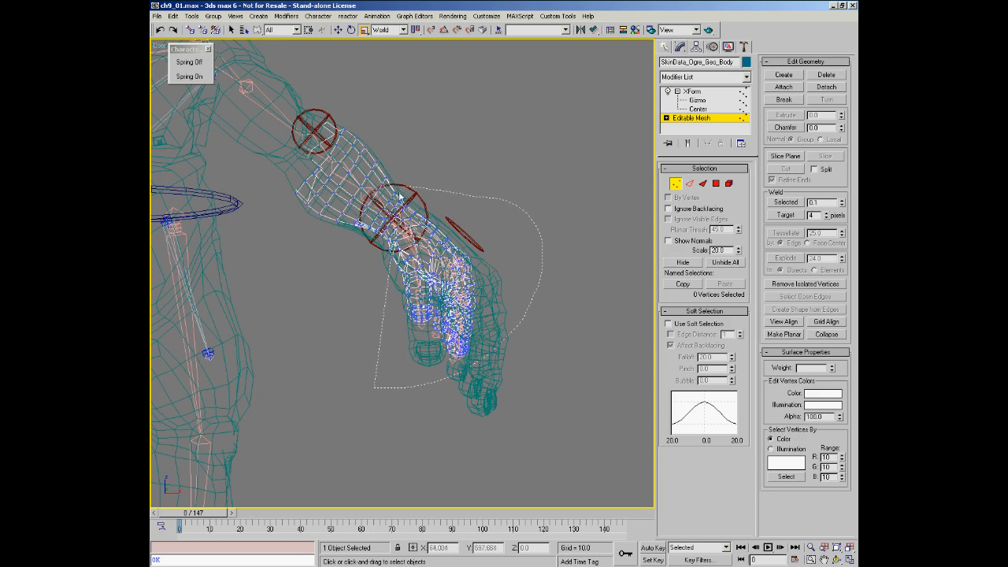
{"action": "mouse_move", "coordinate": [374, 387]}
{"action": "left_mouse_down"}
{"action": "mouse_move", "coordinate": [370, 331]}
{"action": "mouse_move", "coordinate": [387, 211]}
{"action": "left_mouse_up"}
{"action": "middle_click_drag", "start_coordinate": [509, 307], "coordinate": [551, 292], "text": "alt"}
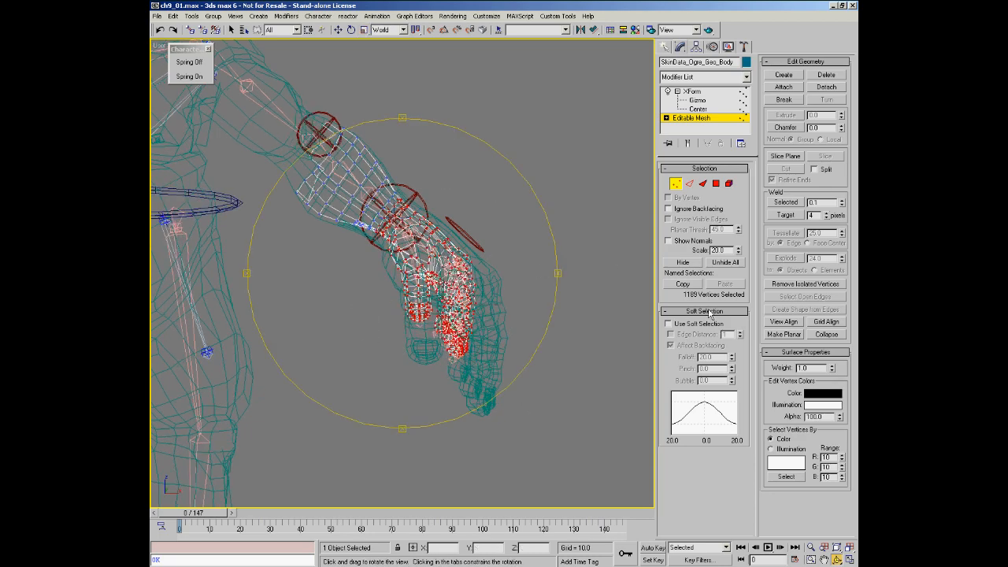
{"action": "left_click", "coordinate": [668, 324]}
{"action": "left_click", "coordinate": [681, 336]}
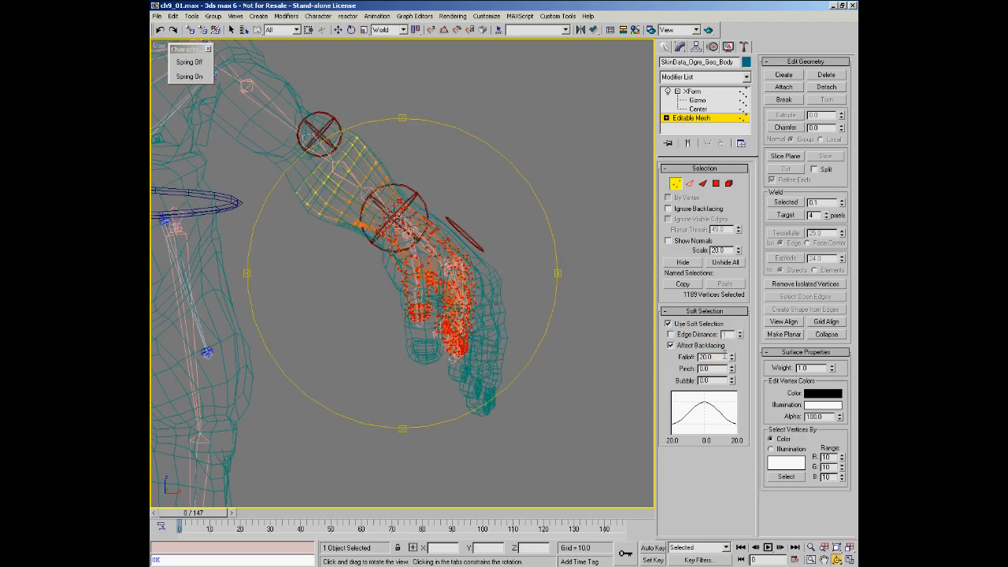
{"action": "left_click_drag", "start_coordinate": [732, 360], "coordinate": [734, 373]}
Scale the XForm gizmo up slightly and nudge it to fit the hand to the body's hand.
{"action": "left_click", "coordinate": [691, 96]}
{"action": "middle_click_drag", "start_coordinate": [461, 243], "coordinate": [503, 271], "text": "alt"}
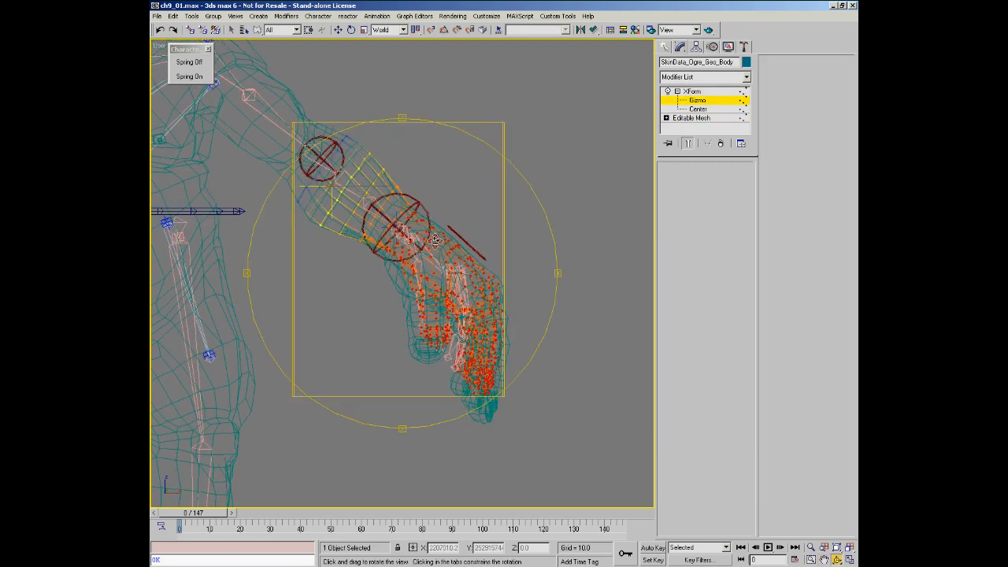
{"action": "right_click", "coordinate": [382, 222]}
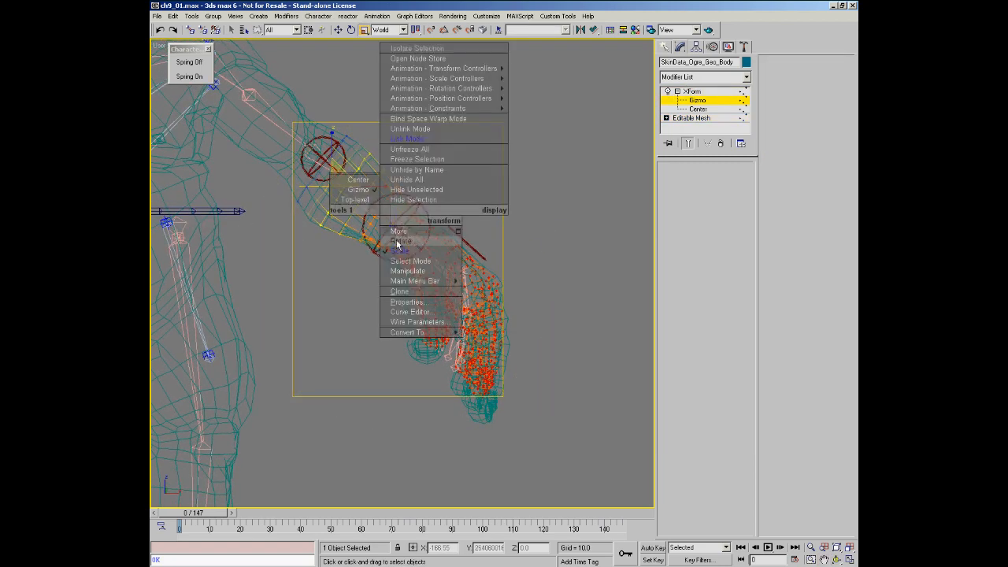
{"action": "left_click", "coordinate": [400, 251]}
{"action": "left_click_drag", "start_coordinate": [347, 167], "coordinate": [347, 167]}
{"action": "right_click", "coordinate": [488, 254]}
{"action": "left_click", "coordinate": [503, 271]}
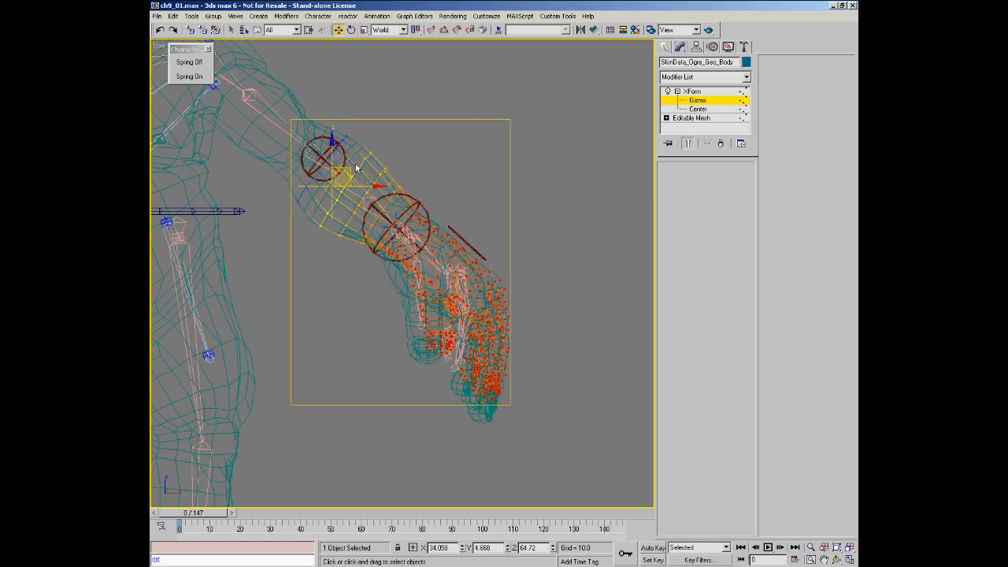
{"action": "left_click_drag", "start_coordinate": [348, 169], "coordinate": [348, 168]}
Try an FFD 3x3x3 modifier above the XForm and remove it from the stack.
{"action": "left_click", "coordinate": [697, 92]}
{"action": "right_click", "coordinate": [408, 297], "text": "ctrl"}
{"action": "mouse_move", "coordinate": [450, 281]}
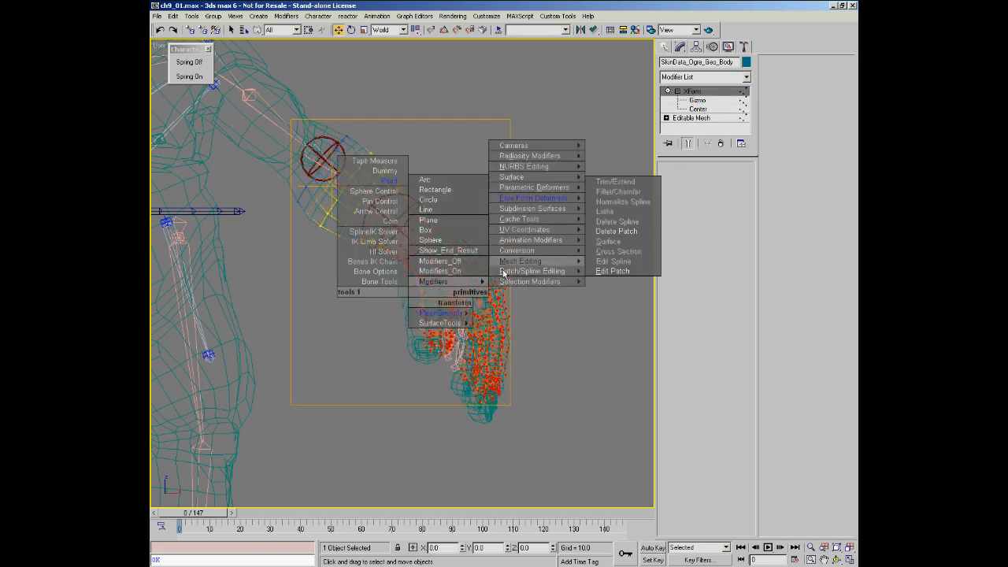
{"action": "mouse_move", "coordinate": [530, 201]}
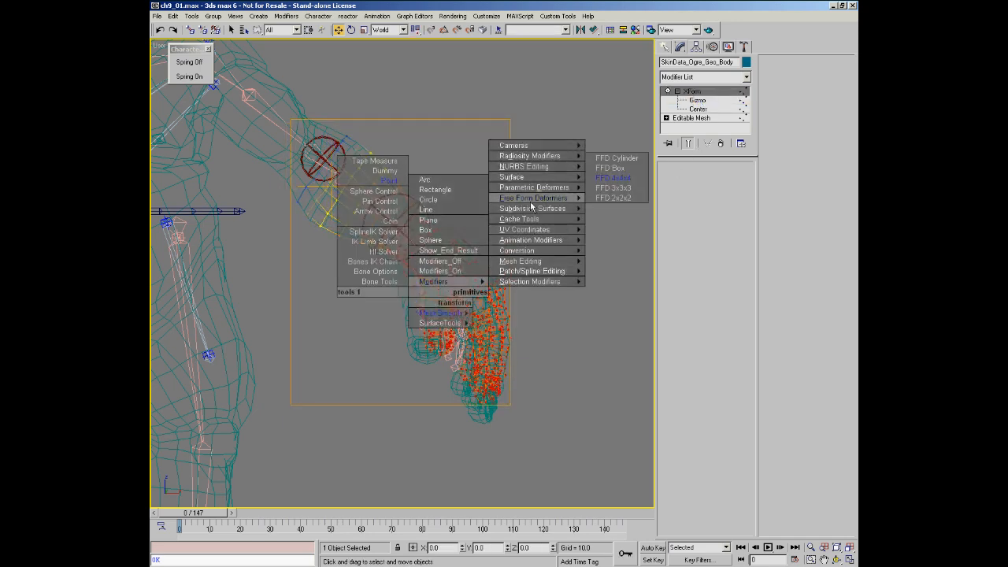
{"action": "left_click", "coordinate": [604, 190]}
{"action": "key", "text": "alt+z"}
{"action": "scroll", "coordinate": [478, 218], "scroll_direction": "down", "scroll_amount": 2}
{"action": "key", "text": "w"}
{"action": "key", "text": "alt+z"}
{"action": "left_click_drag", "start_coordinate": [456, 230], "coordinate": [497, 234]}
{"action": "right_click", "coordinate": [699, 93]}
{"action": "left_click", "coordinate": [706, 105]}
Add an Edit Mesh modifier above the XForm and enter its vertex level.
{"action": "key", "text": "w"}
{"action": "right_click", "coordinate": [411, 298], "text": "ctrl"}
{"action": "mouse_move", "coordinate": [444, 281]}
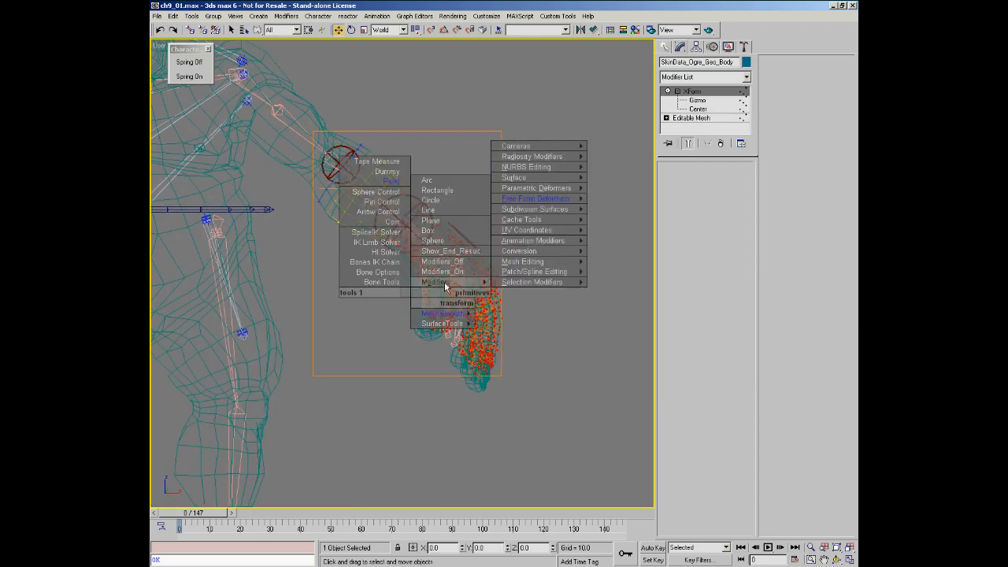
{"action": "mouse_move", "coordinate": [547, 262]}
{"action": "left_click", "coordinate": [627, 244]}
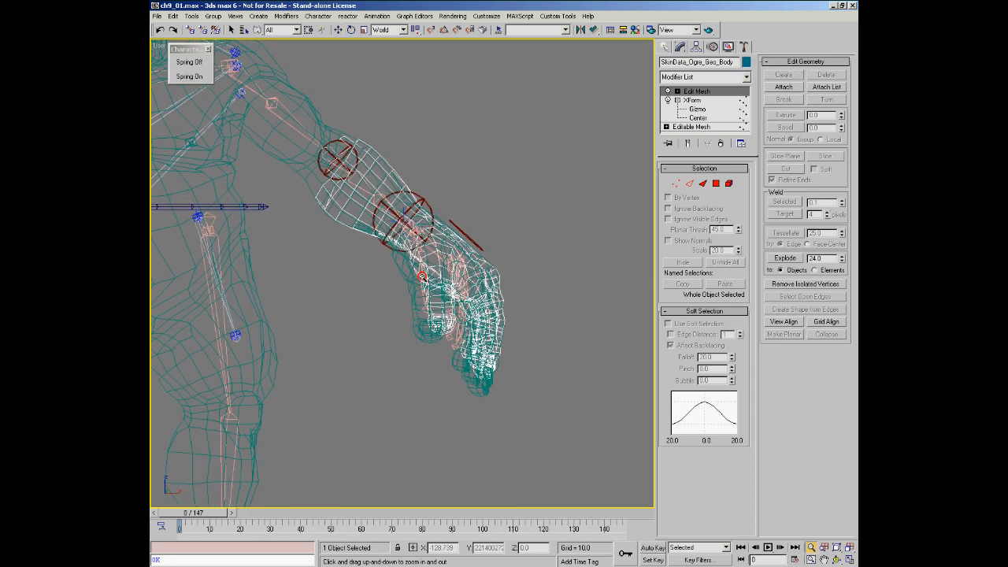
{"action": "left_click", "coordinate": [676, 184]}
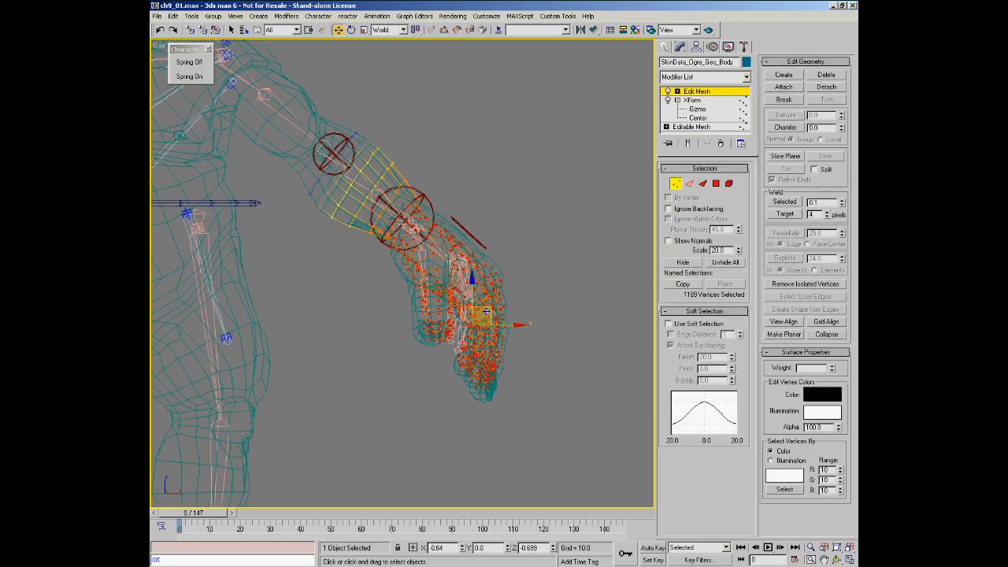
Set up scaling of the soft-selected hand vertices with the Screen coordinate system and the transform coordinate center.
{"action": "right_click", "coordinate": [533, 315]}
{"action": "left_click", "coordinate": [551, 343]}
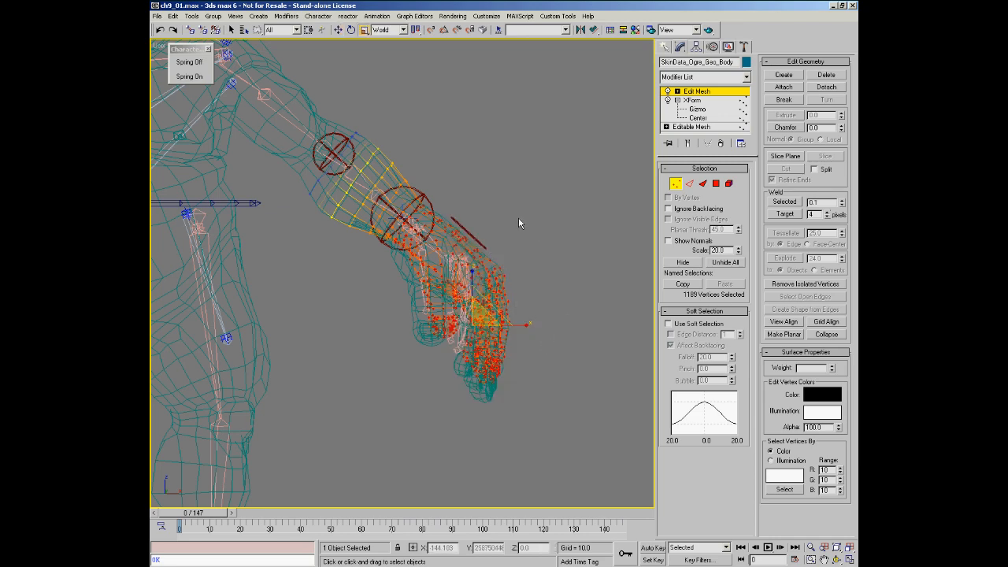
{"action": "right_click", "coordinate": [507, 257]}
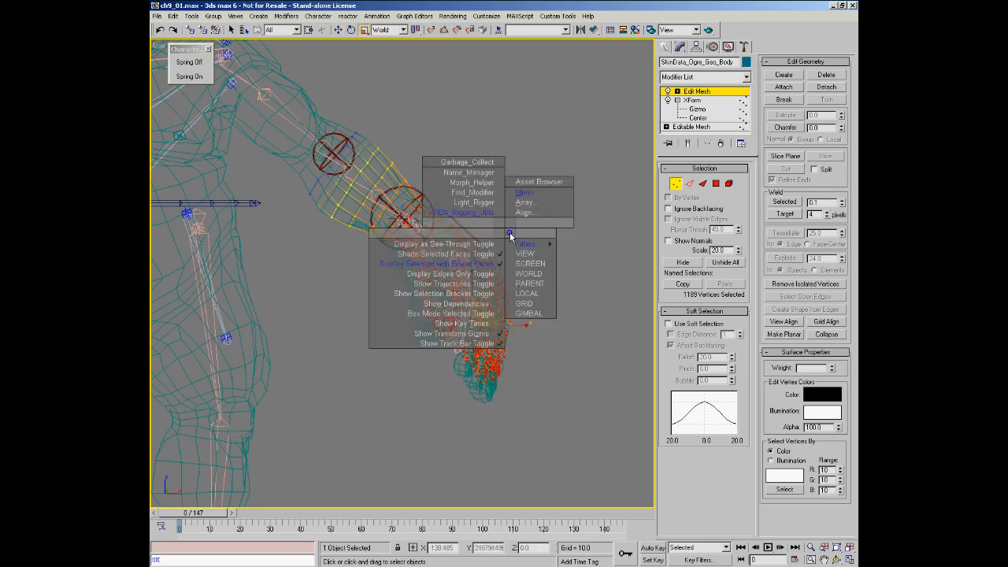
{"action": "left_click", "coordinate": [531, 267]}
{"action": "middle_click_drag", "start_coordinate": [473, 232], "coordinate": [478, 241]}
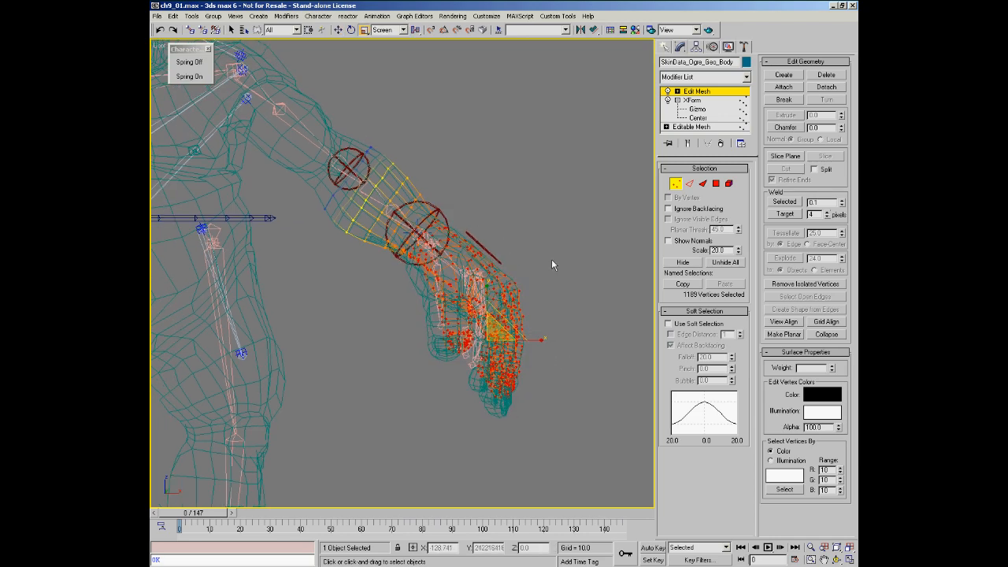
{"action": "left_click_drag", "start_coordinate": [416, 33], "coordinate": [416, 66]}
{"action": "middle_click_drag", "start_coordinate": [471, 183], "coordinate": [468, 218]}
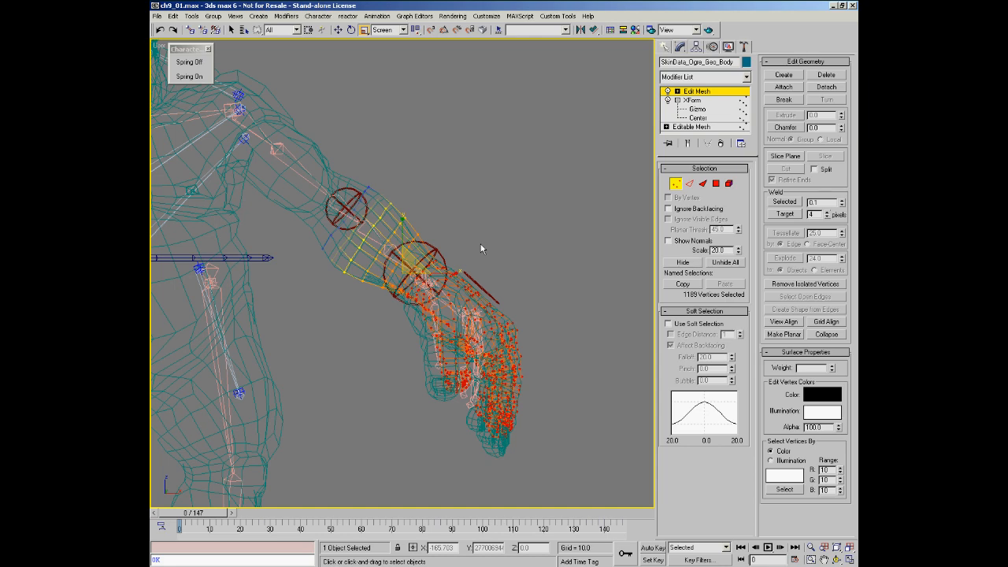
Scale the selected hand vertices in the front view, with the wrist placed at the view's center.
{"action": "key", "text": "f"}
{"action": "key", "text": "z"}
{"action": "key", "text": "alt+z"}
{"action": "middle_click_drag", "start_coordinate": [463, 213], "coordinate": [466, 261]}
{"action": "key", "text": "r"}
{"action": "right_click", "coordinate": [474, 249]}
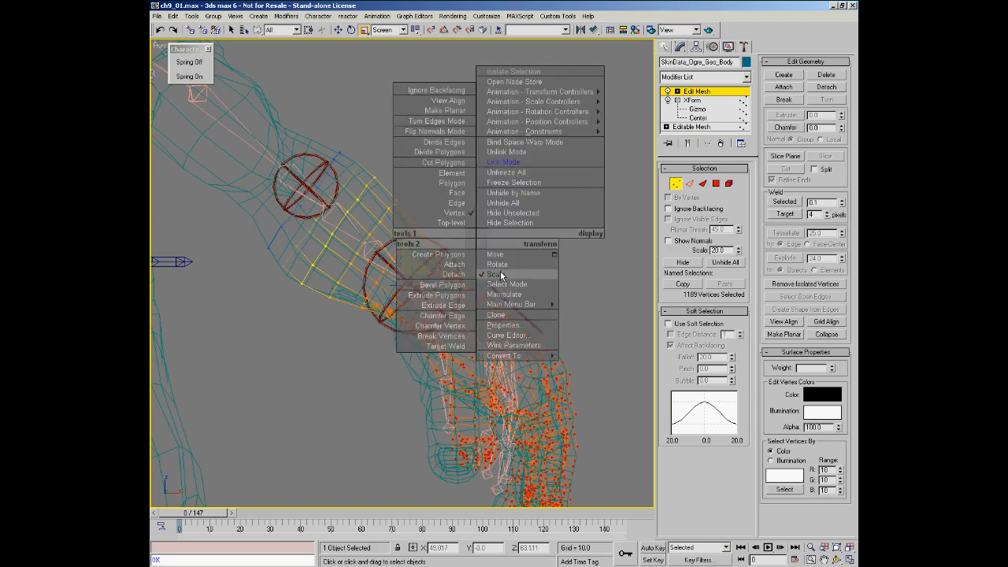
{"action": "key", "text": "Escape"}
{"action": "left_click_drag", "start_coordinate": [479, 238], "coordinate": [480, 230]}
Try to move the hand vertices onto the body's hand without soft selection in Edit Mesh, and undo the move.
{"action": "middle_click_drag", "start_coordinate": [500, 243], "coordinate": [476, 180]}
{"action": "right_click", "coordinate": [476, 178]}
{"action": "left_click", "coordinate": [497, 192]}
{"action": "left_click_drag", "start_coordinate": [420, 258], "coordinate": [395, 249]}
{"action": "key", "text": "alt+z"}
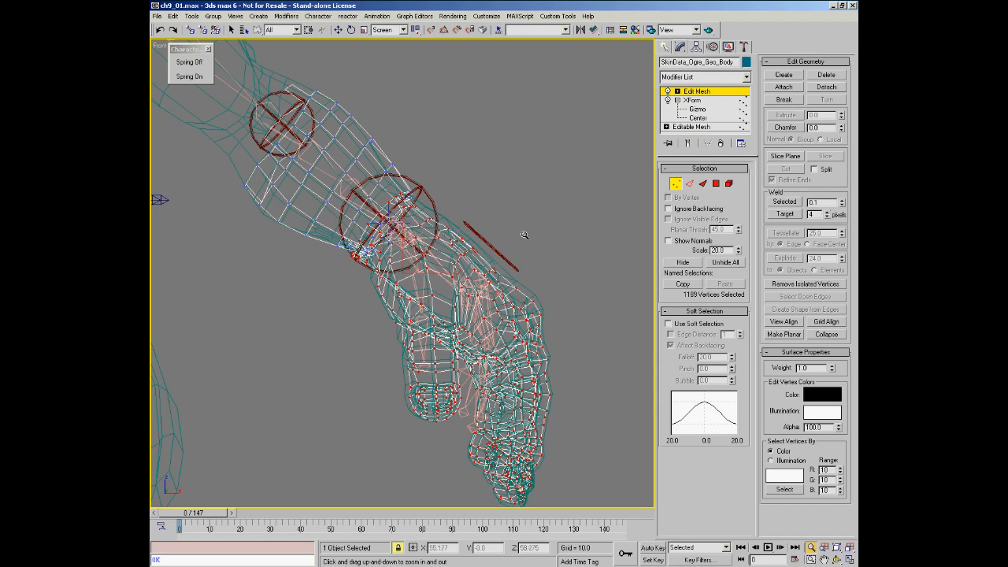
{"action": "key", "text": "ctrl+z"}
Enable soft selection with a falloff of 14.6 and move the hand vertices onto the body's hand.
{"action": "left_click", "coordinate": [675, 326]}
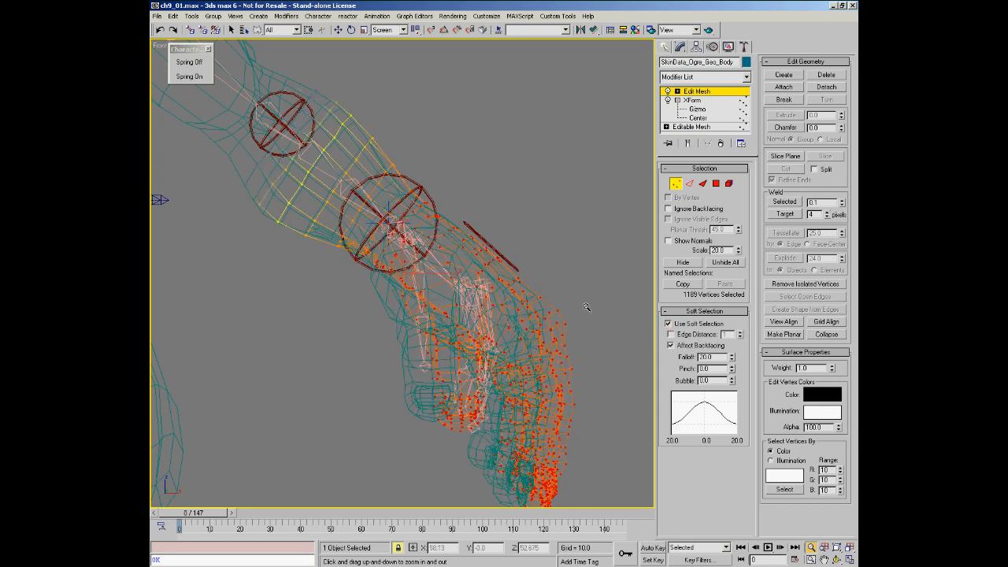
{"action": "key", "text": "w"}
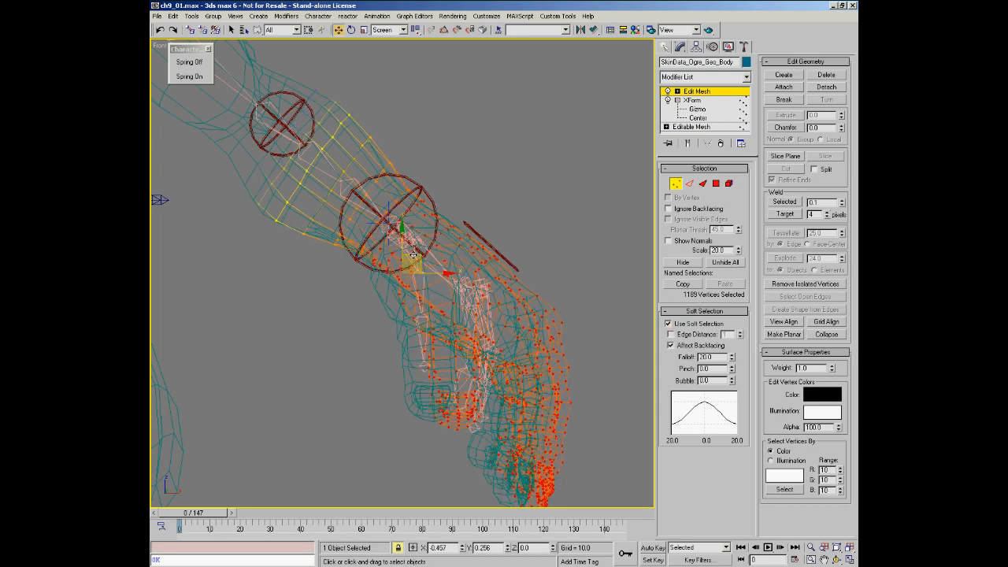
{"action": "left_click_drag", "start_coordinate": [731, 361], "coordinate": [732, 369]}
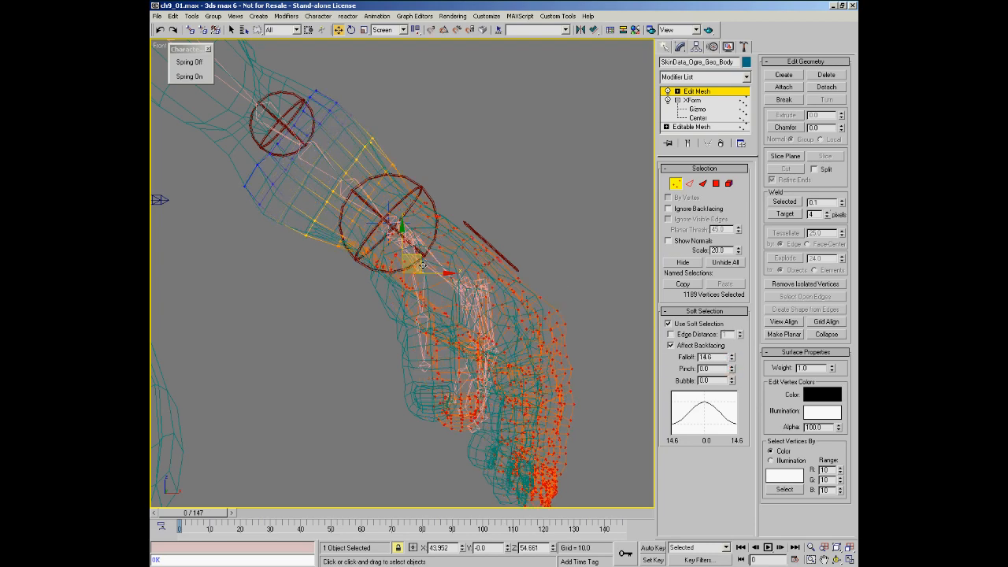
{"action": "left_click_drag", "start_coordinate": [420, 257], "coordinate": [395, 248]}
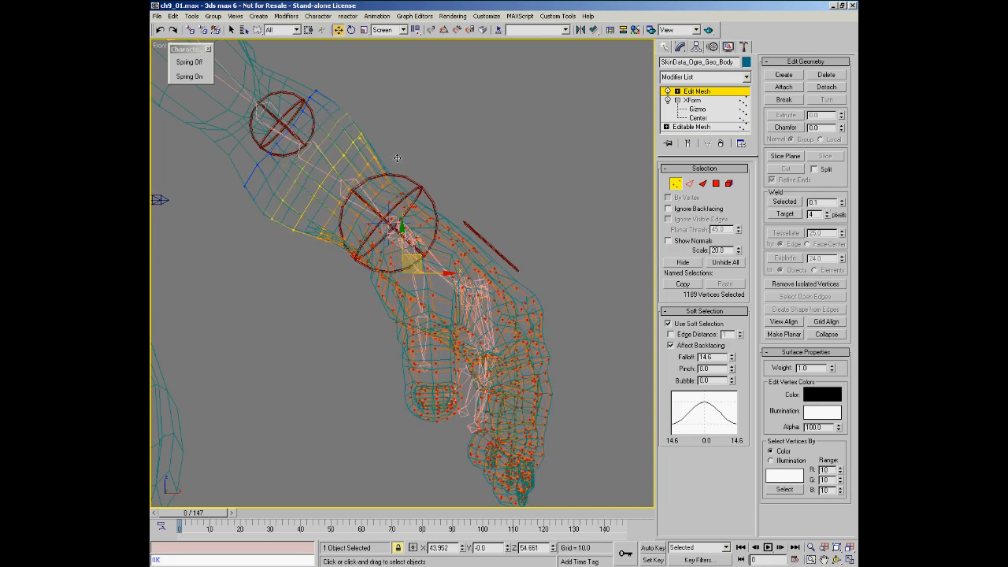
Adjust the wrist vertices with a soft selection falloff of 12.848 and select the forearm vertices.
{"action": "left_click_drag", "start_coordinate": [367, 219], "coordinate": [369, 218]}
{"action": "left_click_drag", "start_coordinate": [732, 358], "coordinate": [731, 366]}
{"action": "left_click_drag", "start_coordinate": [421, 254], "coordinate": [425, 243]}
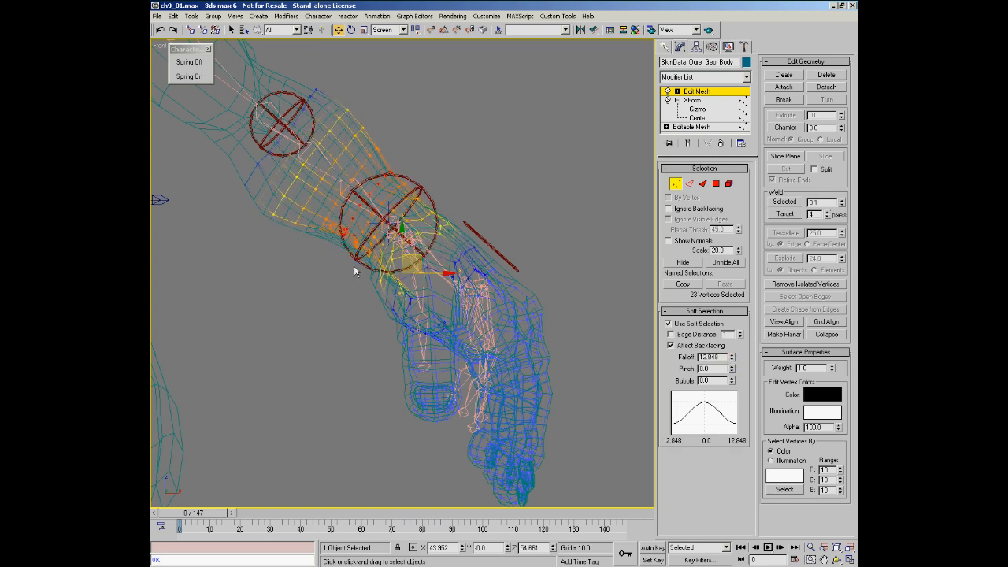
{"action": "key", "text": "ctrl+r"}
{"action": "right_click", "coordinate": [332, 90]}
{"action": "mouse_move", "coordinate": [378, 82]}
{"action": "left_mouse_down"}
{"action": "mouse_move", "coordinate": [310, 146]}
{"action": "mouse_move", "coordinate": [304, 133]}
{"action": "left_mouse_up"}
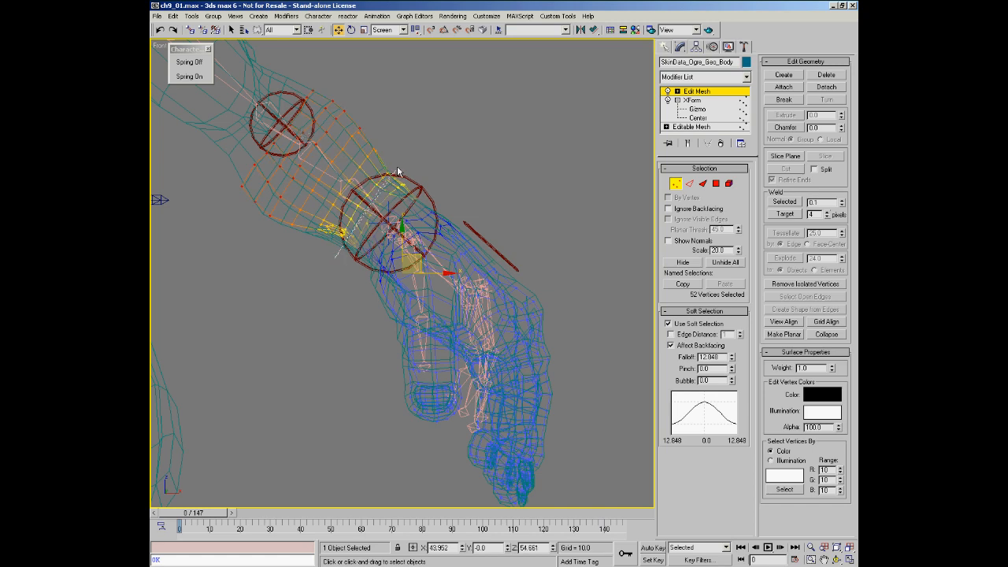
Select the vertices on the wrist's underside, set the falloff to 9.764, and nudge them onto the body's outline.
{"action": "left_click_drag", "start_coordinate": [337, 228], "coordinate": [354, 242]}
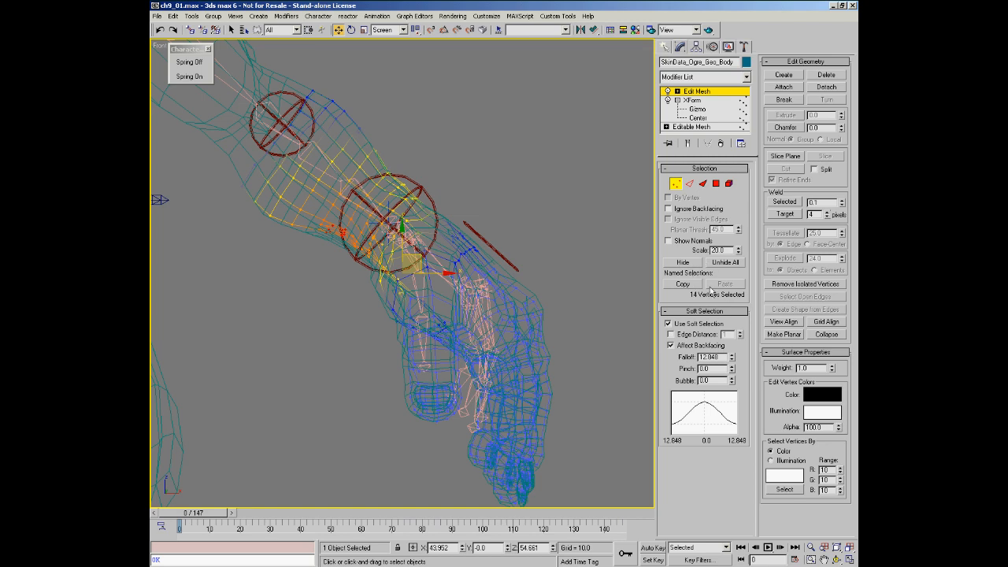
{"action": "left_click_drag", "start_coordinate": [730, 355], "coordinate": [731, 363]}
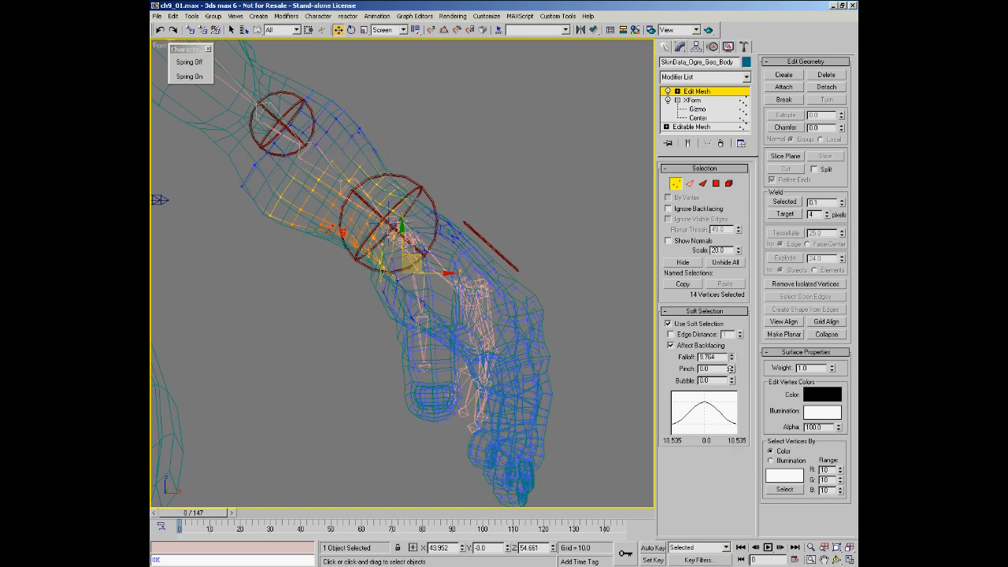
{"action": "left_click_drag", "start_coordinate": [416, 260], "coordinate": [413, 261]}
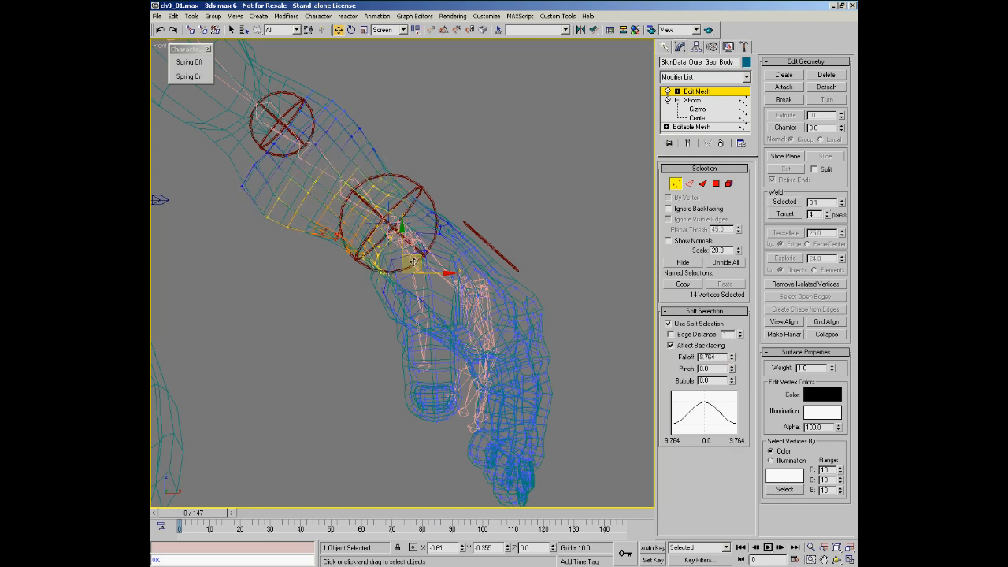
Inspect the shaded hand from the back and select all its vertices below the wrist.
{"action": "middle_click_drag", "start_coordinate": [483, 314], "coordinate": [477, 248]}
{"action": "key", "text": "ctrl+r"}
{"action": "mouse_move", "coordinate": [443, 275]}
{"action": "left_mouse_down"}
{"action": "mouse_move", "coordinate": [404, 273]}
{"action": "mouse_move", "coordinate": [415, 268]}
{"action": "mouse_move", "coordinate": [441, 266]}
{"action": "mouse_move", "coordinate": [391, 294]}
{"action": "left_mouse_up"}
{"action": "key", "text": "F3"}
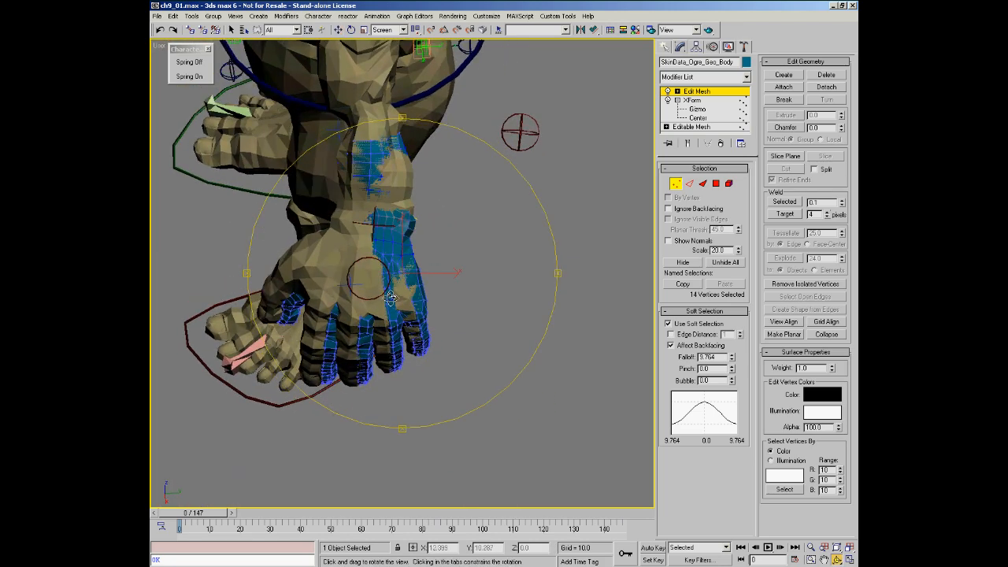
{"action": "key", "text": "F3"}
{"action": "middle_click_drag", "start_coordinate": [398, 295], "coordinate": [382, 302], "text": "alt"}
{"action": "mouse_move", "coordinate": [520, 419]}
{"action": "left_mouse_down"}
{"action": "mouse_move", "coordinate": [305, 397]}
{"action": "mouse_move", "coordinate": [273, 231]}
{"action": "left_mouse_up"}
Shift the selected hand vertices sideways to line them up with the shaded body's hand.
{"action": "left_click_drag", "start_coordinate": [388, 266], "coordinate": [394, 268]}
{"action": "middle_click_drag", "start_coordinate": [393, 268], "coordinate": [425, 271], "text": "alt"}
{"action": "key", "text": "F3"}
{"action": "left_click_drag", "start_coordinate": [430, 274], "coordinate": [421, 274]}
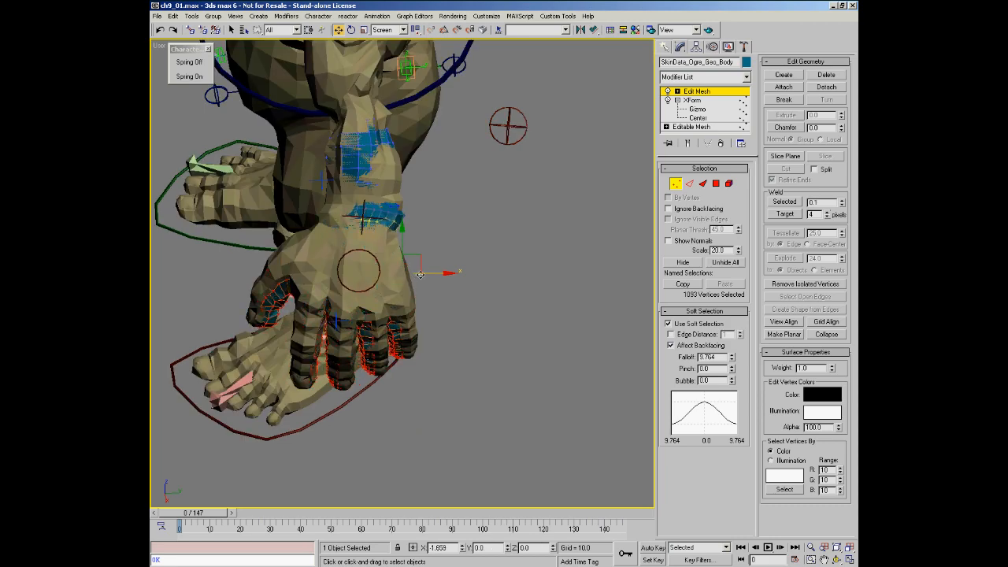
Try to scale the selected hand vertices and undo the last change.
{"action": "right_click", "coordinate": [416, 304]}
{"action": "left_click", "coordinate": [444, 339]}
{"action": "key", "text": "ctrl+z"}
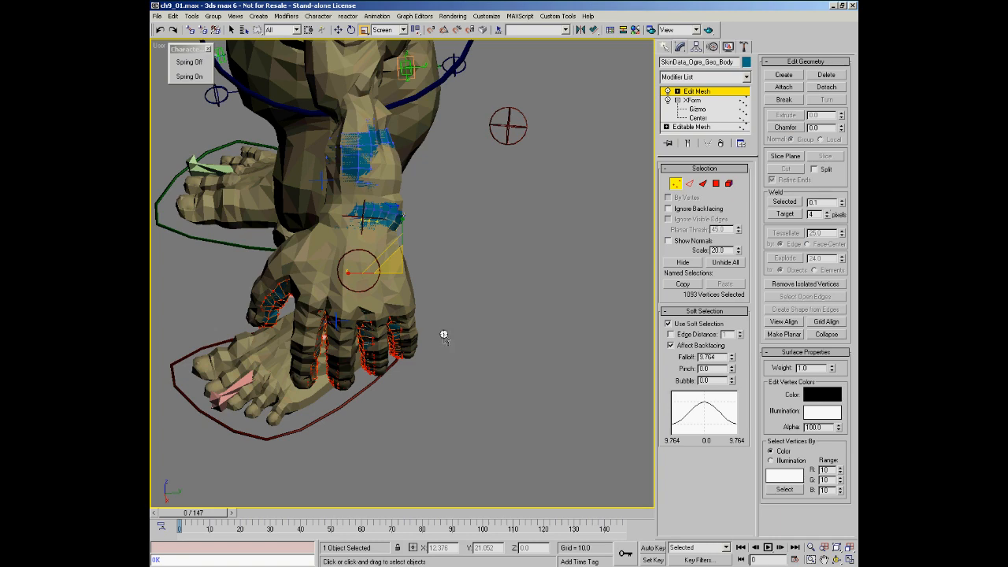
Move the selected hand vertices about -1.19 units along Y to line them up with the body's fingers.
{"action": "right_click", "coordinate": [474, 336]}
{"action": "left_click", "coordinate": [495, 360]}
{"action": "mouse_move", "coordinate": [434, 304]}
{"action": "middle_mouse_down", "text": "alt"}
{"action": "mouse_move", "coordinate": [384, 281]}
{"action": "mouse_move", "coordinate": [425, 291]}
{"action": "middle_mouse_up", "text": "alt"}
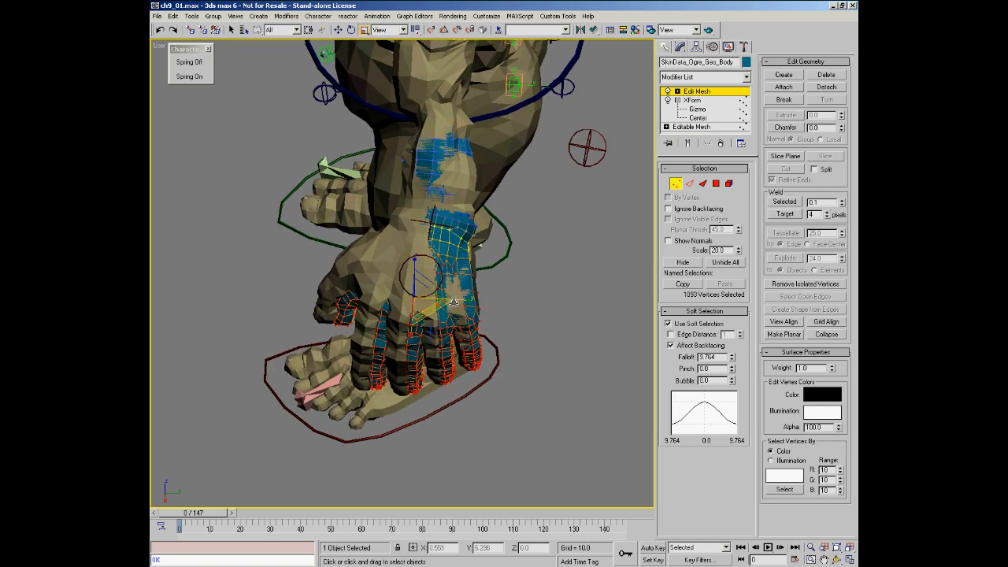
{"action": "right_click", "coordinate": [463, 293]}
{"action": "left_click", "coordinate": [478, 311]}
{"action": "key", "text": "w"}
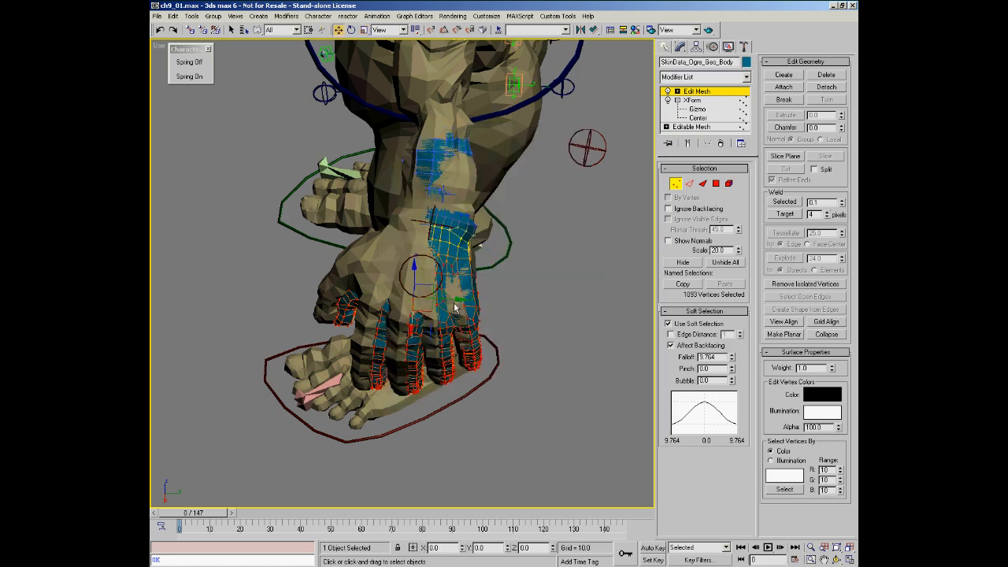
{"action": "left_click_drag", "start_coordinate": [454, 300], "coordinate": [448, 297]}
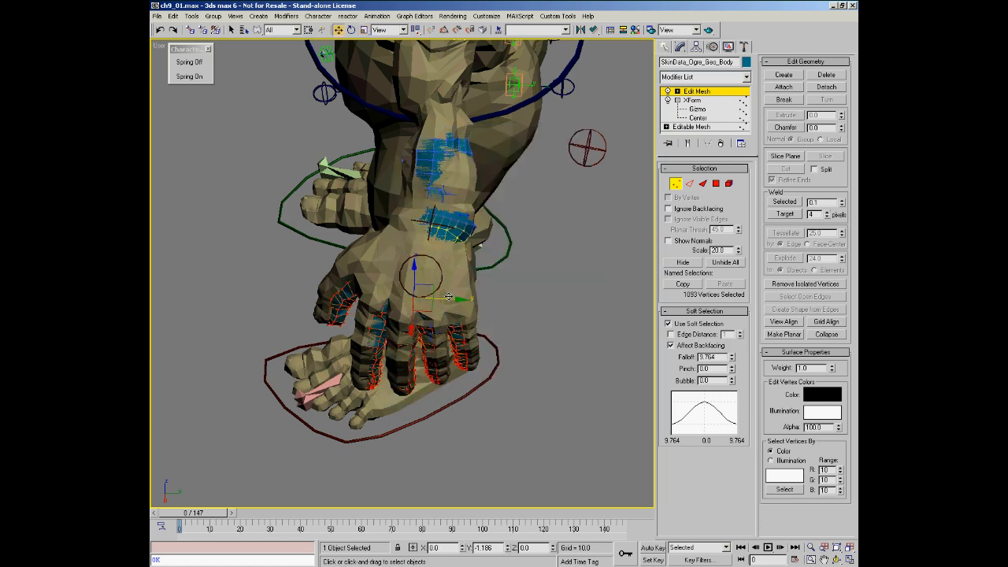
Scale the selected hand vertices slightly and nudge them sideways to fit the body's hand.
{"action": "right_click", "coordinate": [460, 329]}
{"action": "left_click", "coordinate": [480, 359]}
{"action": "left_click_drag", "start_coordinate": [465, 307], "coordinate": [468, 302]}
{"action": "right_click", "coordinate": [473, 323]}
{"action": "left_click", "coordinate": [488, 328]}
{"action": "left_click_drag", "start_coordinate": [457, 299], "coordinate": [454, 298]}
Select the ring of wrist vertices in wireframe and scale it to 115% along Y about the selection center.
{"action": "mouse_move", "coordinate": [504, 326]}
{"action": "middle_mouse_down", "text": "alt"}
{"action": "mouse_move", "coordinate": [378, 239]}
{"action": "mouse_move", "coordinate": [521, 309]}
{"action": "mouse_move", "coordinate": [506, 304]}
{"action": "middle_mouse_up", "text": "alt"}
{"action": "key", "text": "F3"}
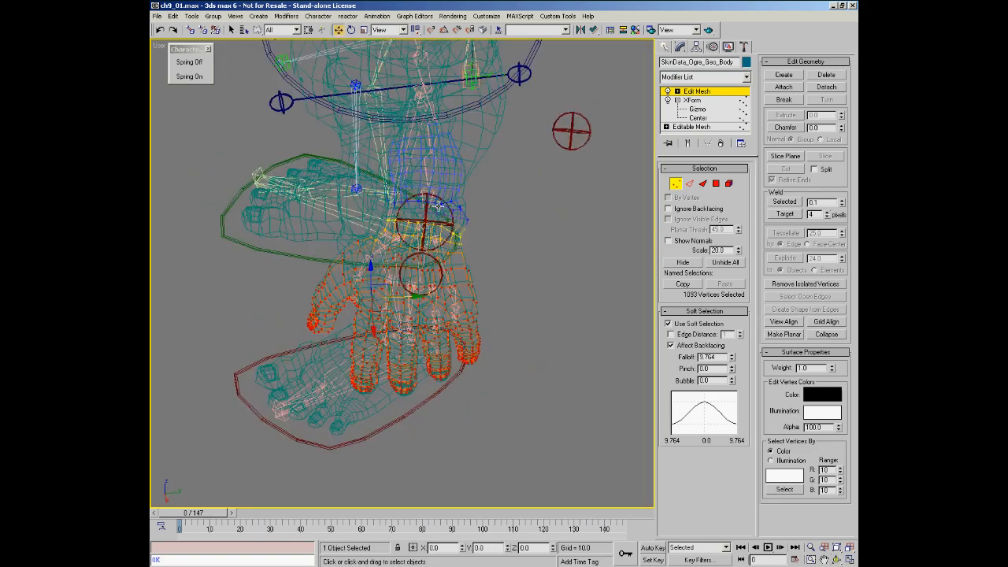
{"action": "middle_click_drag", "start_coordinate": [405, 178], "coordinate": [414, 156], "text": "ctrl+alt"}
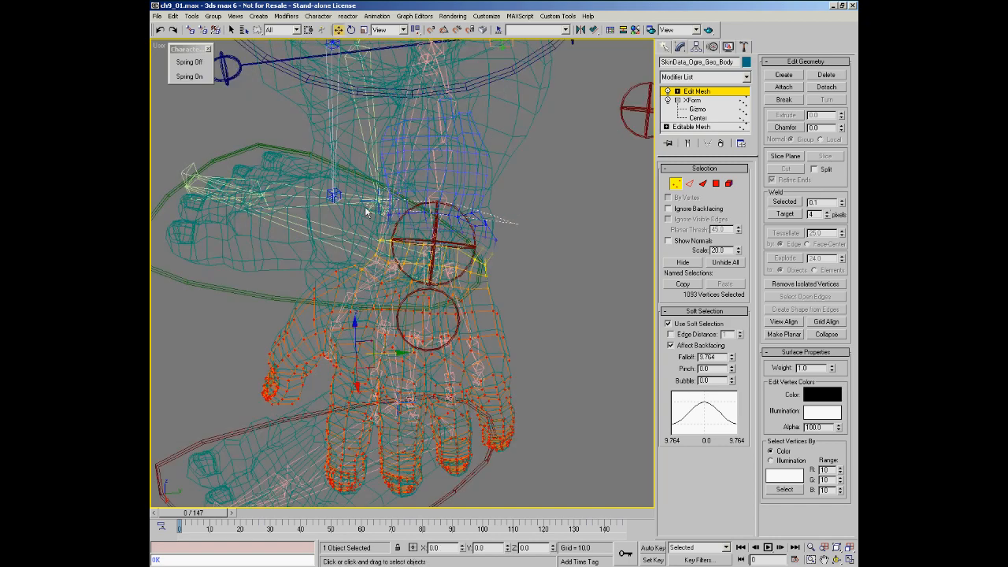
{"action": "left_click_drag", "start_coordinate": [348, 192], "coordinate": [526, 241]}
{"action": "right_click", "coordinate": [503, 252]}
{"action": "left_click", "coordinate": [526, 285]}
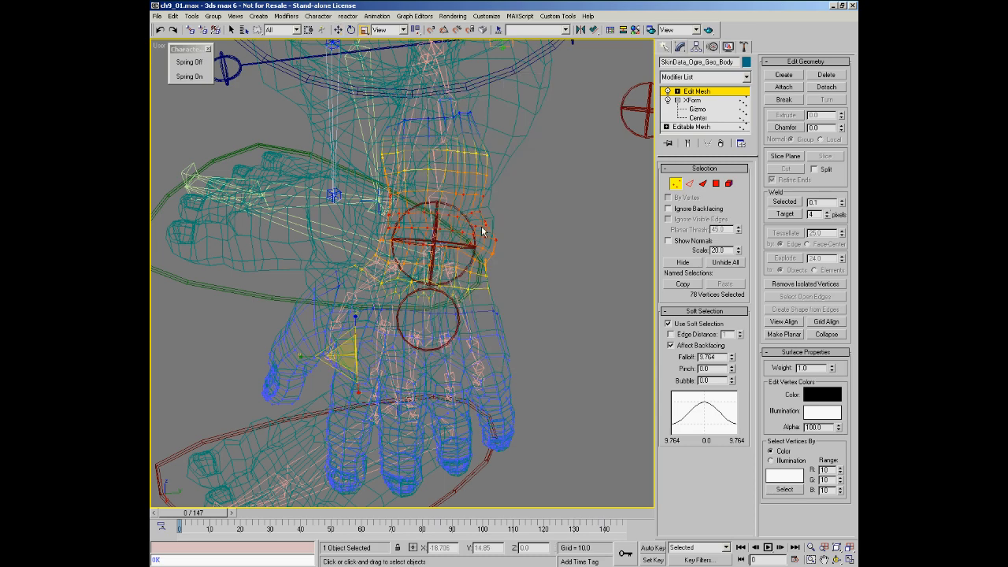
{"action": "left_click_drag", "start_coordinate": [415, 30], "coordinate": [416, 49]}
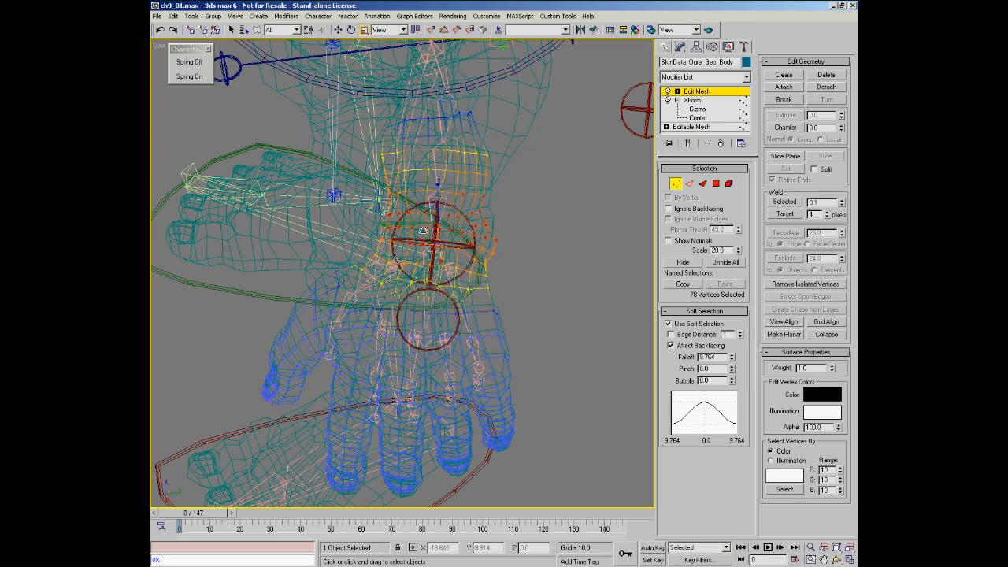
{"action": "left_click_drag", "start_coordinate": [389, 226], "coordinate": [383, 222]}
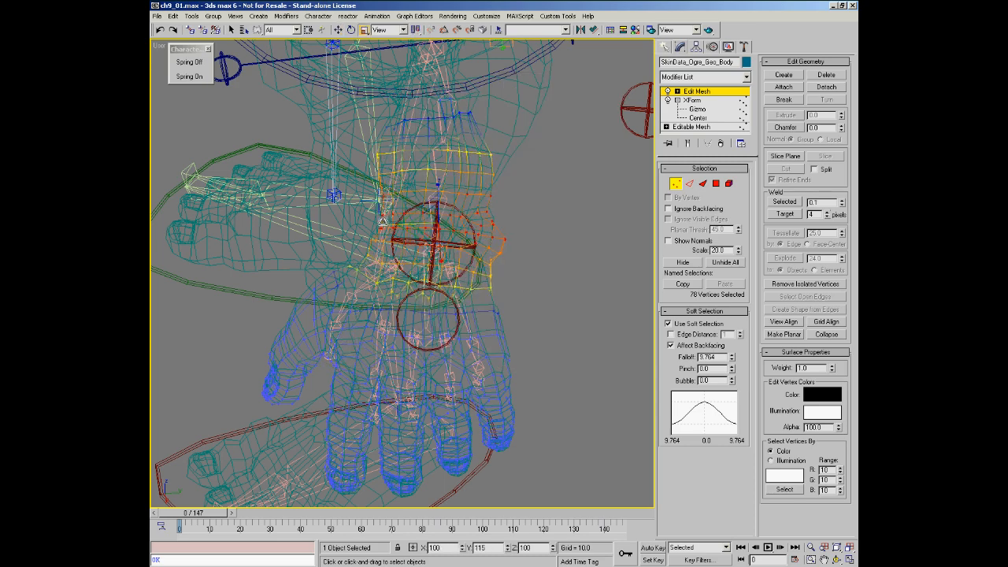
Nudge the wrist vertices sideways onto the body, restore the shaded display, and leave vertex editing.
{"action": "right_click", "coordinate": [504, 256]}
{"action": "left_click", "coordinate": [524, 267]}
{"action": "left_click_drag", "start_coordinate": [465, 223], "coordinate": [462, 221]}
{"action": "key", "text": "F3"}
{"action": "middle_click_drag", "start_coordinate": [476, 259], "coordinate": [472, 277], "text": "ctrl+alt"}
{"action": "mouse_move", "coordinate": [472, 277]}
{"action": "middle_mouse_down", "text": "alt"}
{"action": "mouse_move", "coordinate": [452, 250]}
{"action": "mouse_move", "coordinate": [384, 219]}
{"action": "mouse_move", "coordinate": [494, 252]}
{"action": "mouse_move", "coordinate": [556, 218]}
{"action": "mouse_move", "coordinate": [492, 287]}
{"action": "mouse_move", "coordinate": [487, 273]}
{"action": "mouse_move", "coordinate": [503, 253]}
{"action": "middle_mouse_up", "text": "alt"}
{"action": "left_click", "coordinate": [676, 184]}
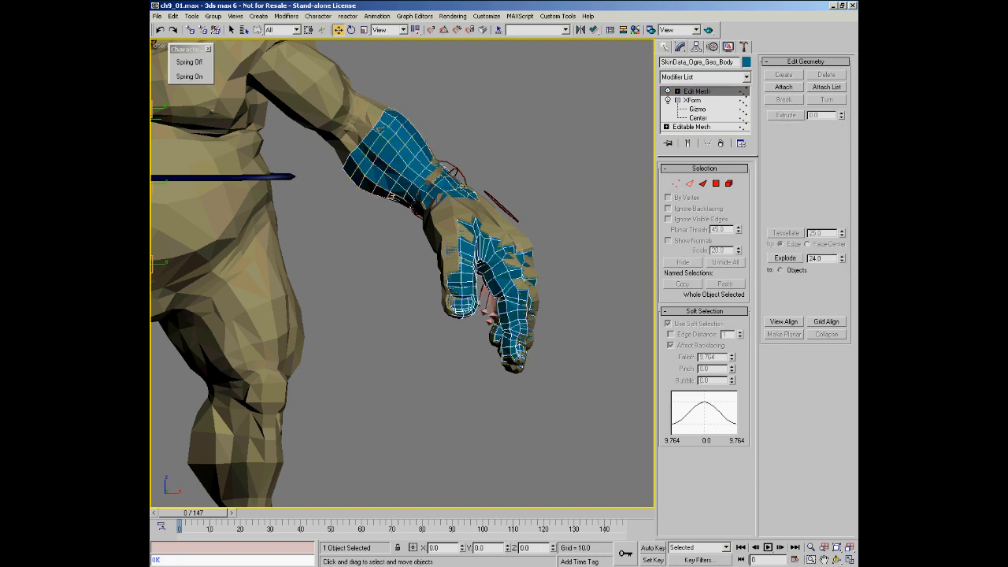
Deselect the skin-data mesh and select it together with the ogre body across the forearm in wireframe.
{"action": "middle_click_drag", "start_coordinate": [445, 192], "coordinate": [477, 228]}
{"action": "left_click", "coordinate": [504, 171]}
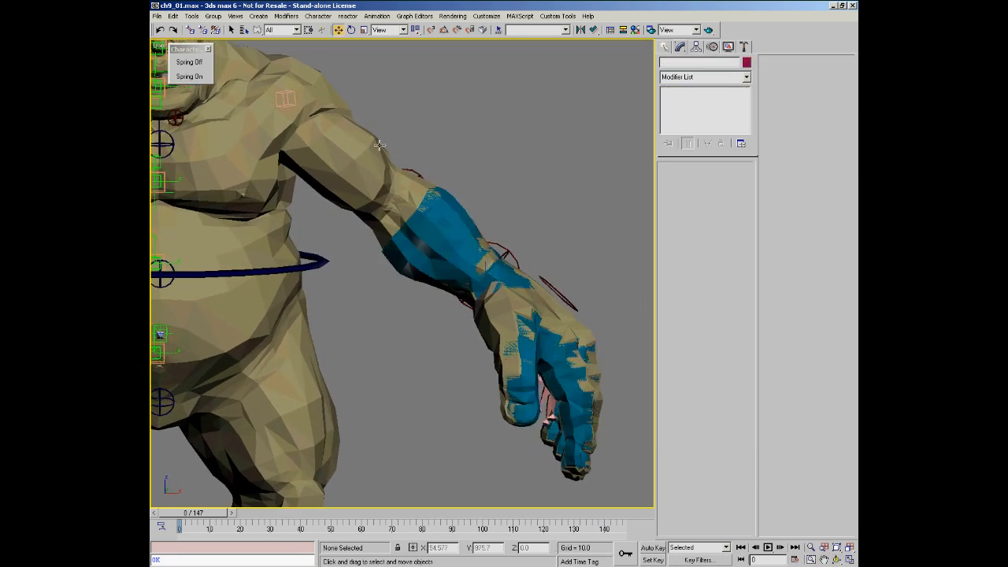
{"action": "key", "text": "F3"}
{"action": "left_click_drag", "start_coordinate": [480, 197], "coordinate": [455, 215]}
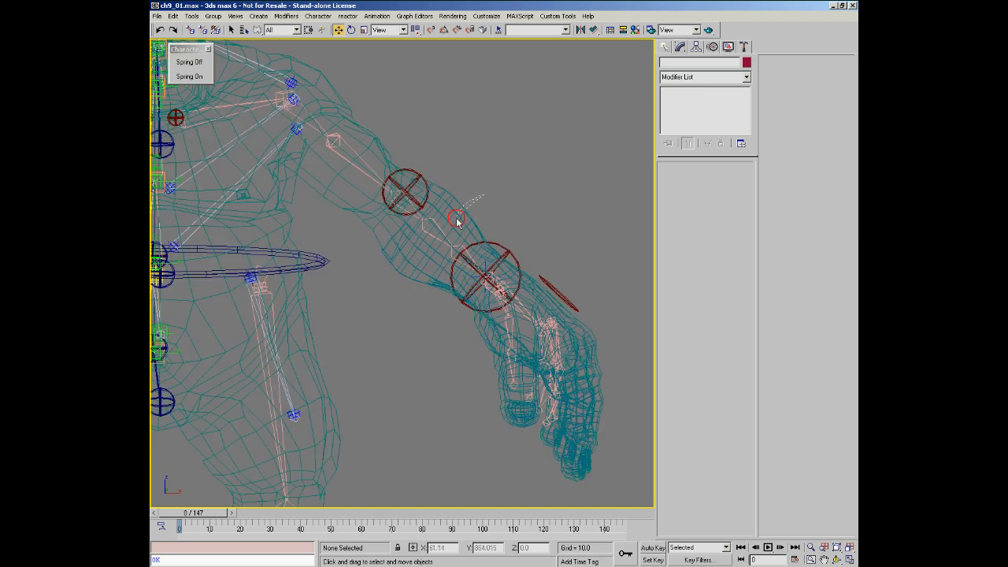
{"action": "key", "text": "ctrl+r"}
{"action": "left_click_drag", "start_coordinate": [445, 239], "coordinate": [417, 276]}
Start importing the skin data from the mesh onto the ogre body with the Skin Utilities.
{"action": "left_click", "coordinate": [744, 47]}
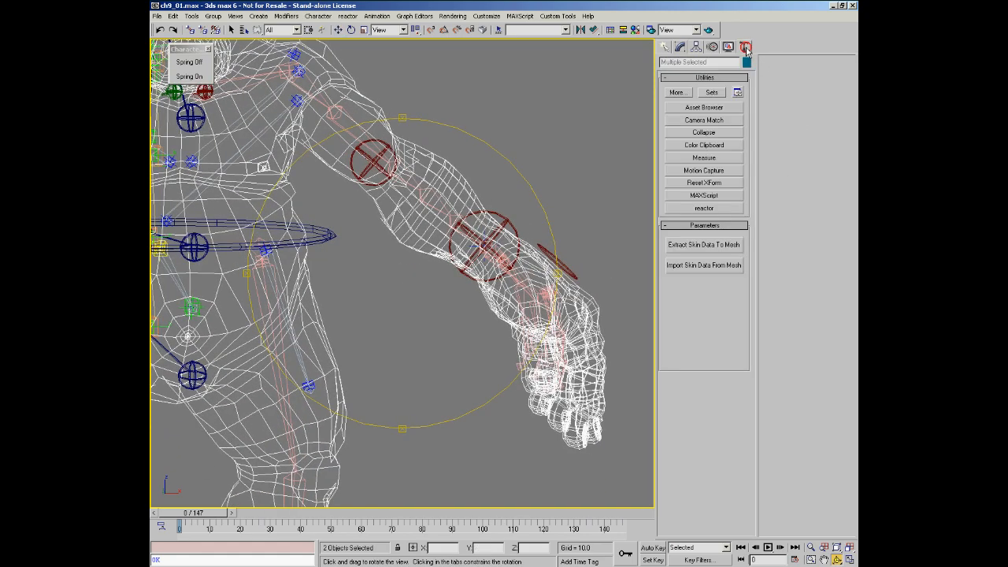
{"action": "left_click", "coordinate": [699, 264]}
{"action": "left_click_drag", "start_coordinate": [406, 31], "coordinate": [482, 58]}
{"action": "left_click_drag", "start_coordinate": [349, 59], "coordinate": [398, 71]}
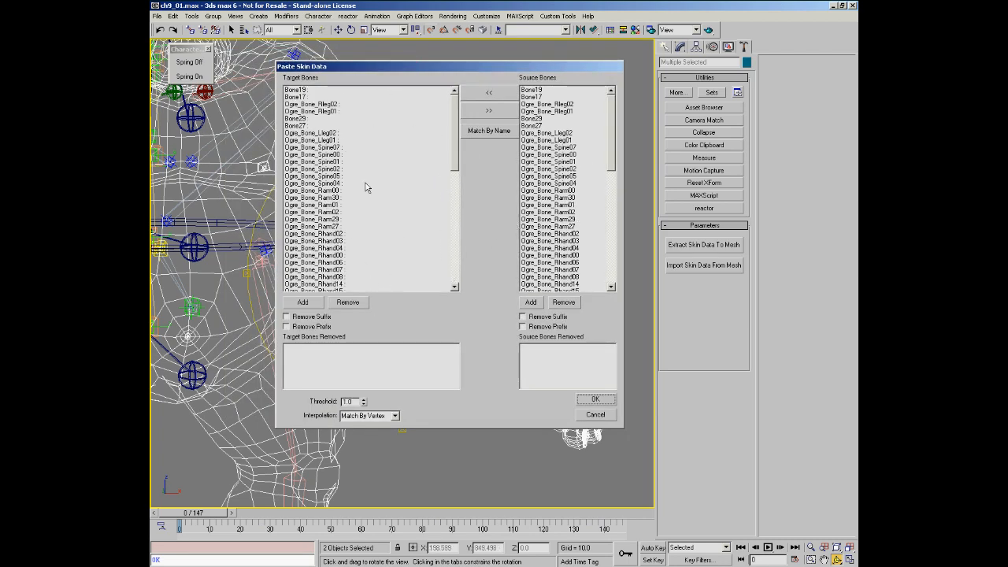
Select the source bones Ogre_Bone_Rhand02 through Ogre_Bone_Rhand21 for the skin data paste.
{"action": "left_click_drag", "start_coordinate": [456, 146], "coordinate": [451, 181]}
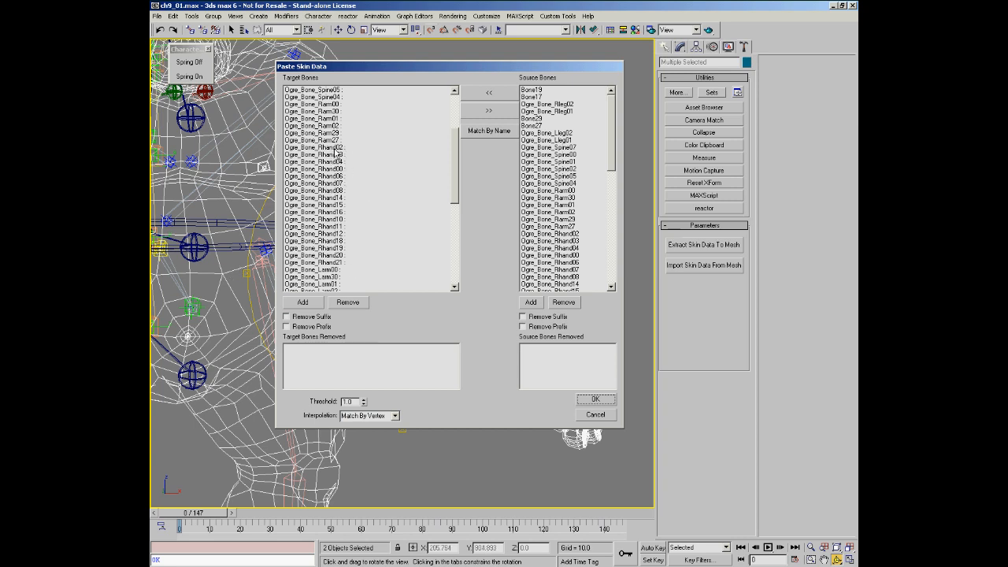
{"action": "mouse_move", "coordinate": [453, 199]}
{"action": "left_mouse_down"}
{"action": "mouse_move", "coordinate": [452, 260]}
{"action": "mouse_move", "coordinate": [453, 194]}
{"action": "left_mouse_up"}
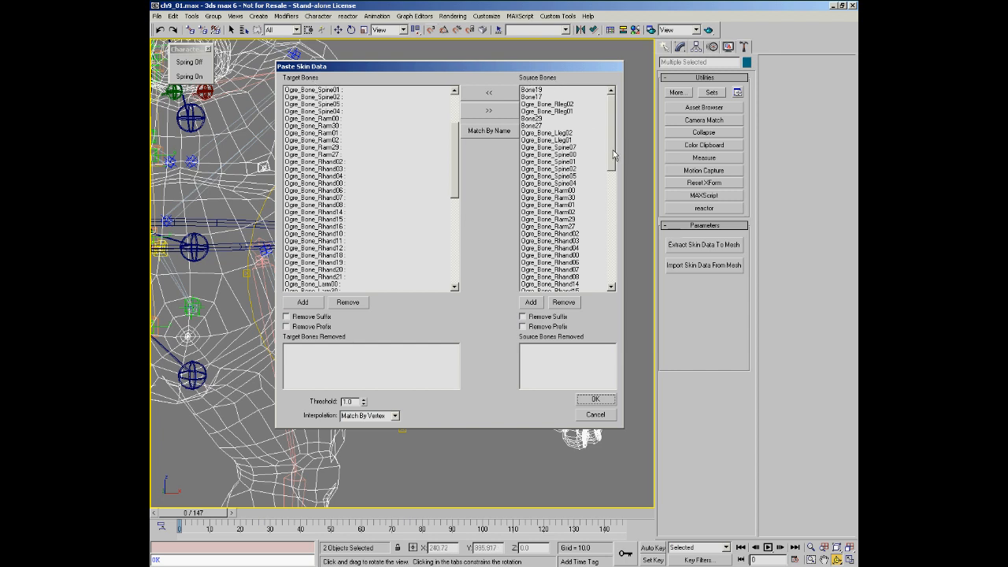
{"action": "left_click_drag", "start_coordinate": [613, 155], "coordinate": [611, 184]}
{"action": "scroll", "coordinate": [615, 170], "scroll_direction": "down", "scroll_amount": 1}
{"action": "left_click_drag", "start_coordinate": [571, 133], "coordinate": [567, 248]}
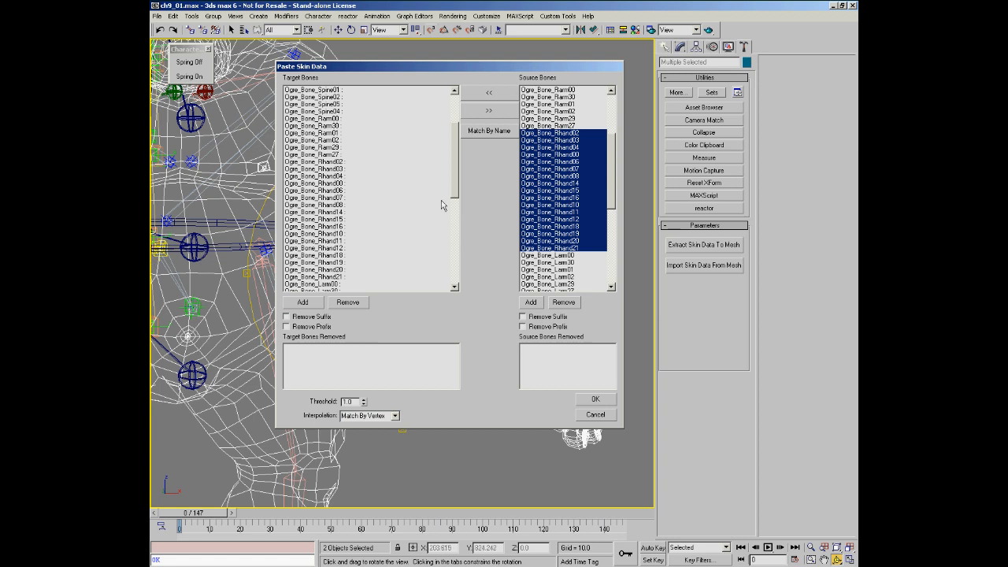
Select the target bones Ogre_Bone_Lhand02 through Ogre_Bone_Lhand21 and assign the selected right-hand source bones to them.
{"action": "left_click_drag", "start_coordinate": [456, 189], "coordinate": [451, 239]}
{"action": "scroll", "coordinate": [331, 179], "scroll_direction": "down", "scroll_amount": 1}
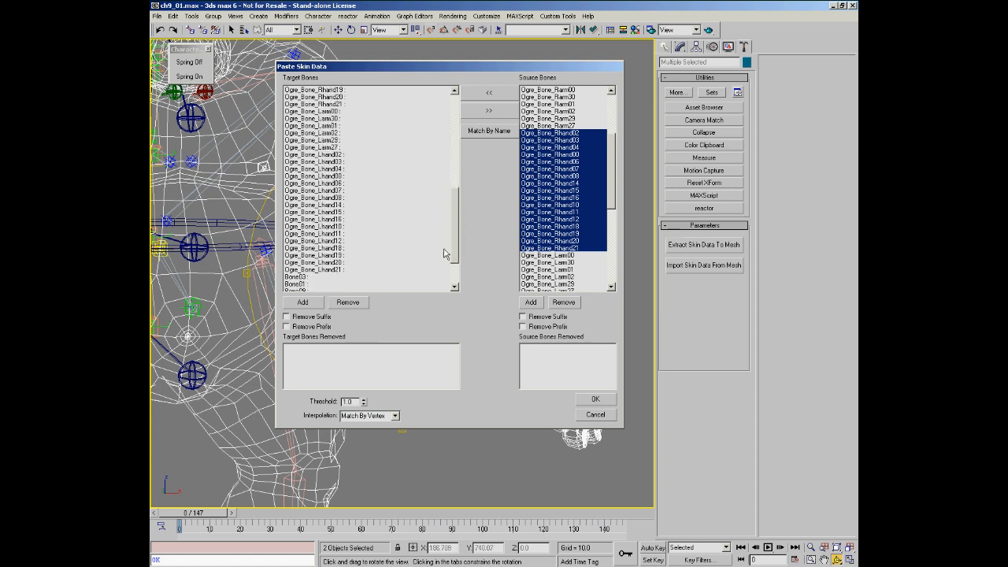
{"action": "left_click_drag", "start_coordinate": [335, 156], "coordinate": [326, 271]}
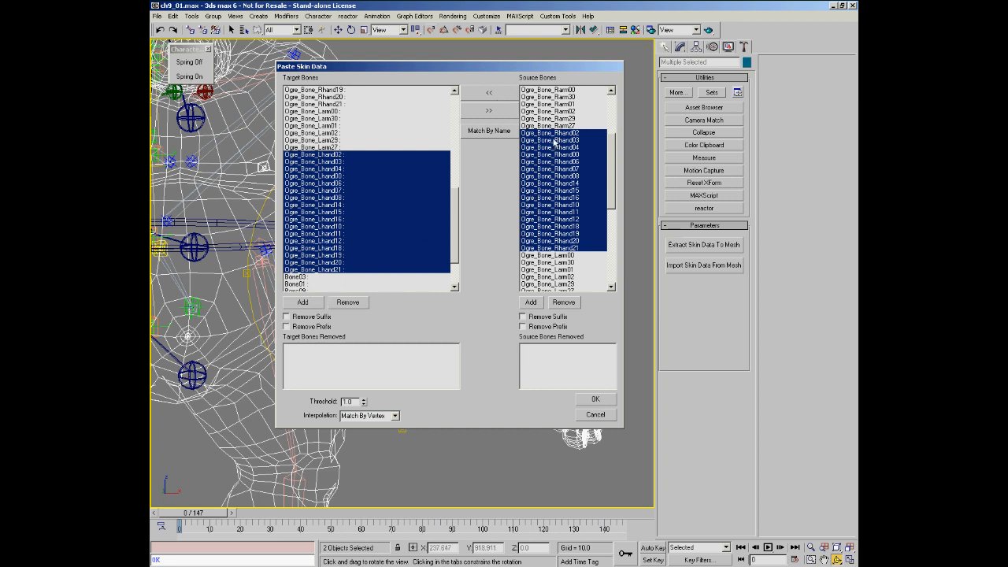
{"action": "left_click", "coordinate": [489, 93]}
Review the bone pairs, keep threshold 1.0 and Match By Vertex interpolation, and paste the skin data.
{"action": "left_click_drag", "start_coordinate": [456, 148], "coordinate": [462, 247]}
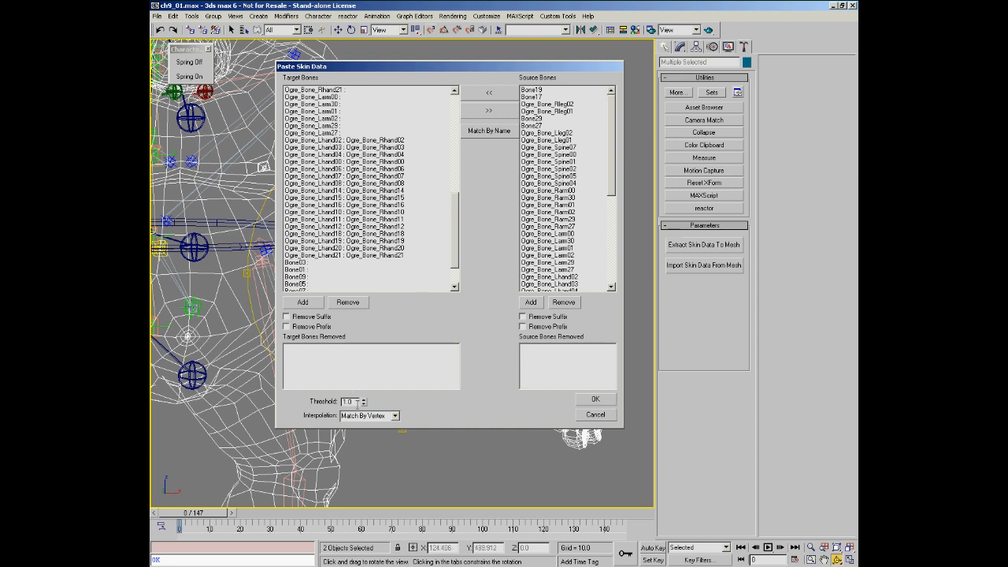
{"action": "left_click_drag", "start_coordinate": [459, 69], "coordinate": [725, 64]}
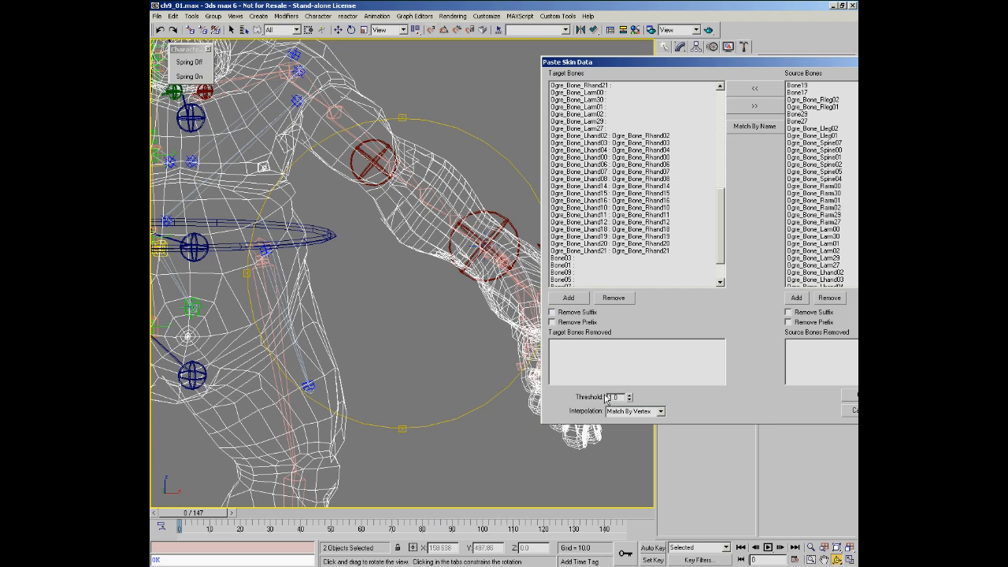
{"action": "left_click_drag", "start_coordinate": [695, 62], "coordinate": [640, 30]}
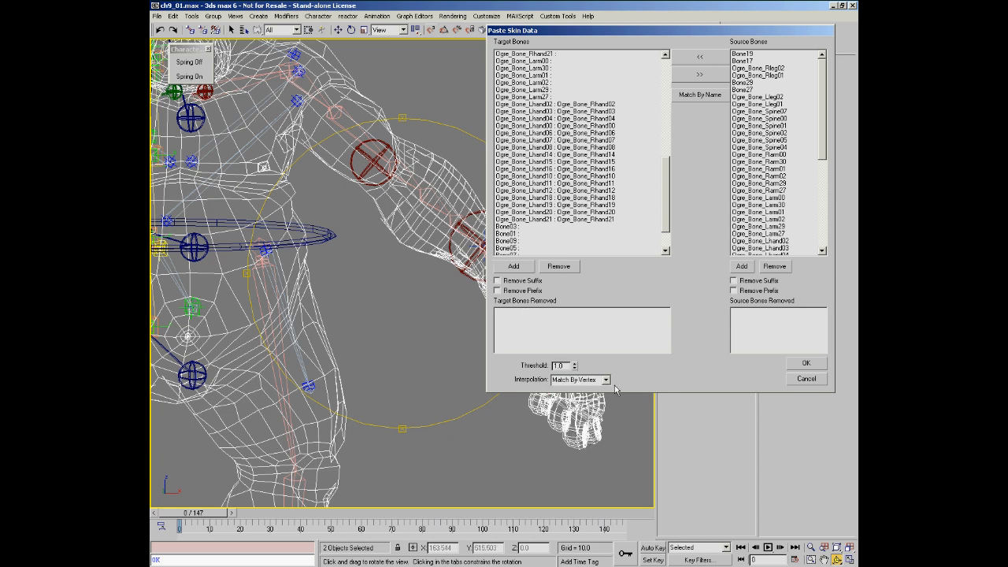
{"action": "left_click", "coordinate": [606, 380]}
{"action": "left_click", "coordinate": [606, 380]}
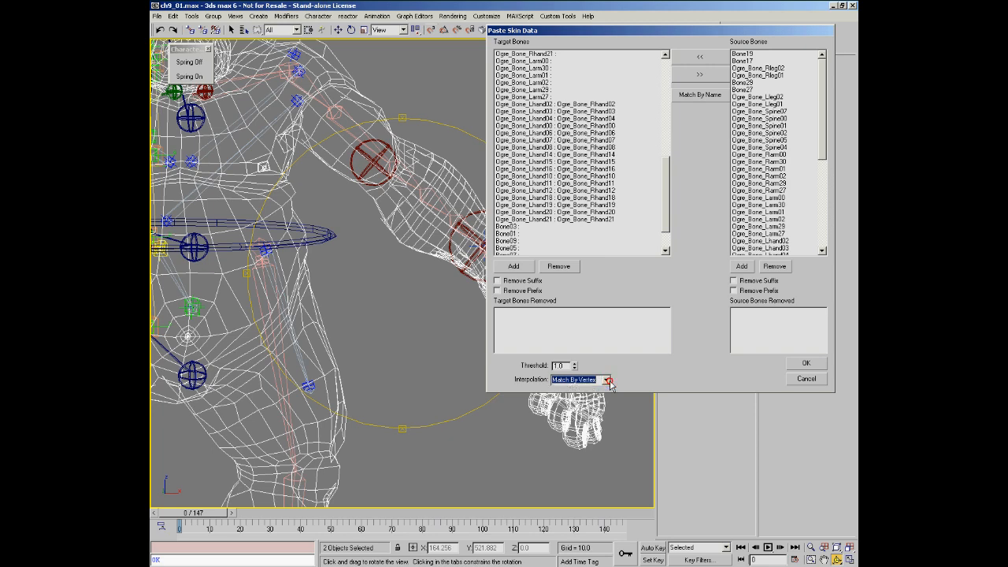
{"action": "left_click", "coordinate": [807, 369]}
Select the ogre body alone, edit its Skin envelopes, and select the left-hand bone Ogre_Bone_Lhand03.
{"action": "left_click_drag", "start_coordinate": [504, 272], "coordinate": [447, 262]}
{"action": "middle_click_drag", "start_coordinate": [446, 262], "coordinate": [430, 228], "text": "alt"}
{"action": "left_click", "coordinate": [381, 138]}
{"action": "left_click", "coordinate": [378, 144]}
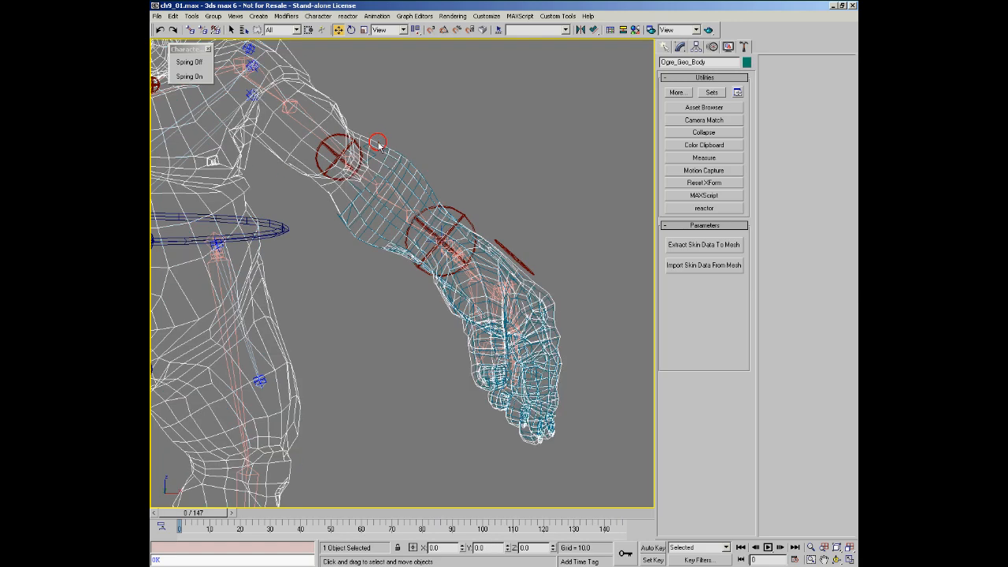
{"action": "left_click", "coordinate": [681, 46]}
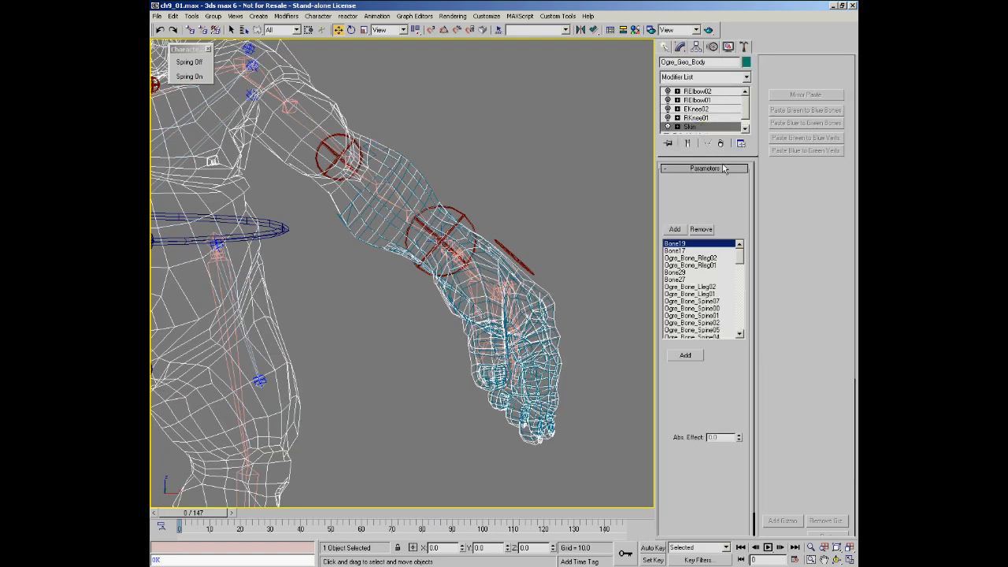
{"action": "key", "text": "1"}
{"action": "middle_click_drag", "start_coordinate": [512, 286], "coordinate": [370, 285], "text": "alt"}
{"action": "left_click", "coordinate": [461, 329]}
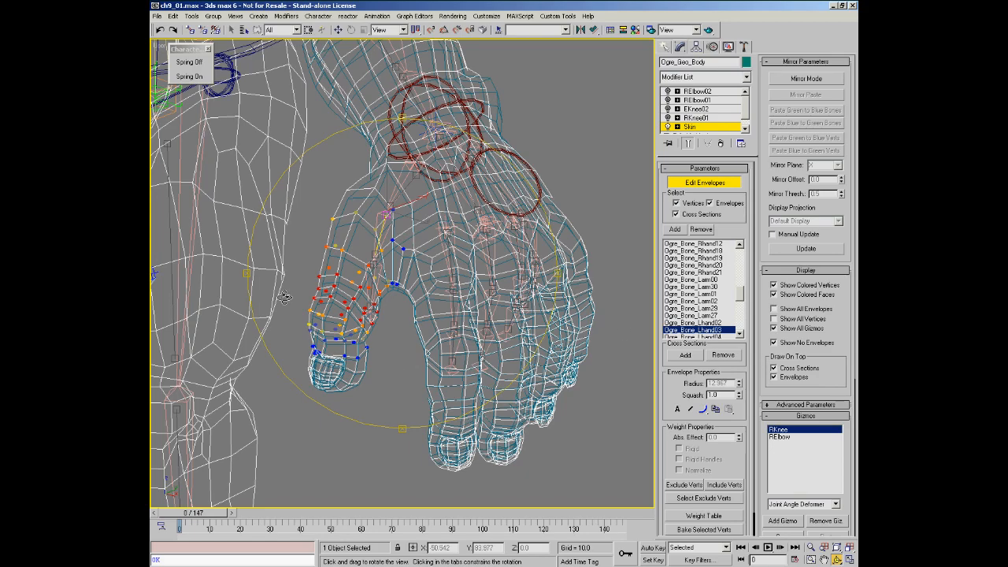
Examine the thumb bone's vertex weights on the ogre's left hand from several angles and in the full body view.
{"action": "middle_click_drag", "start_coordinate": [430, 320], "coordinate": [315, 220], "text": "alt"}
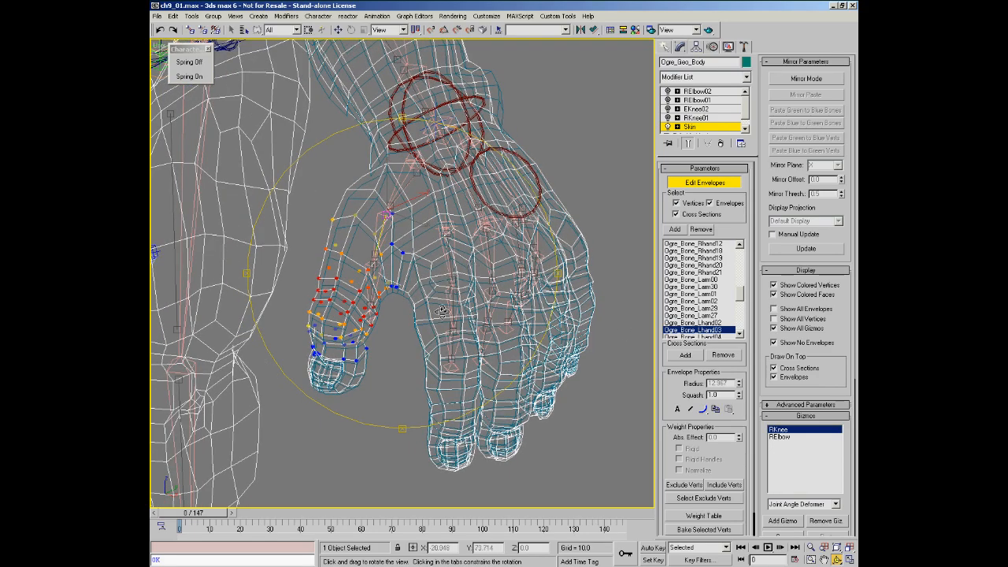
{"action": "middle_click_drag", "start_coordinate": [423, 231], "coordinate": [543, 392], "text": "alt"}
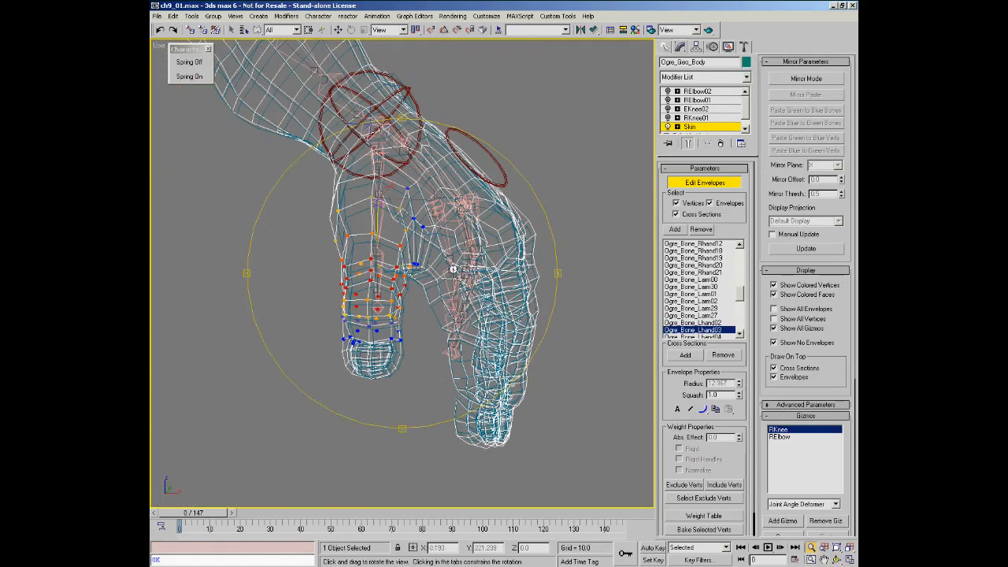
{"action": "middle_click_drag", "start_coordinate": [454, 251], "coordinate": [452, 196], "text": "alt"}
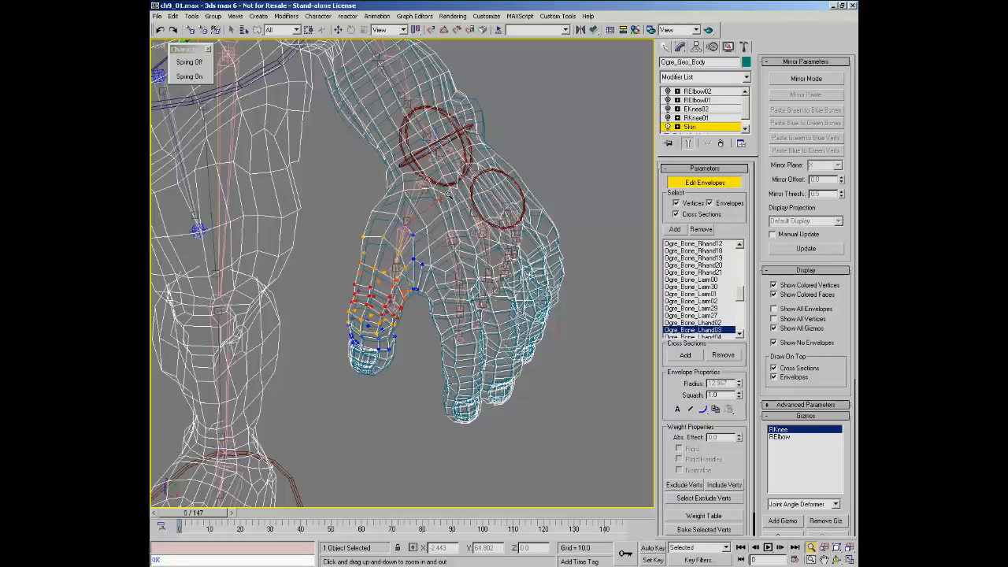
{"action": "middle_click_drag", "start_coordinate": [448, 193], "coordinate": [416, 304], "text": "alt"}
{"action": "middle_click_drag", "start_coordinate": [416, 303], "coordinate": [452, 183], "text": "alt"}
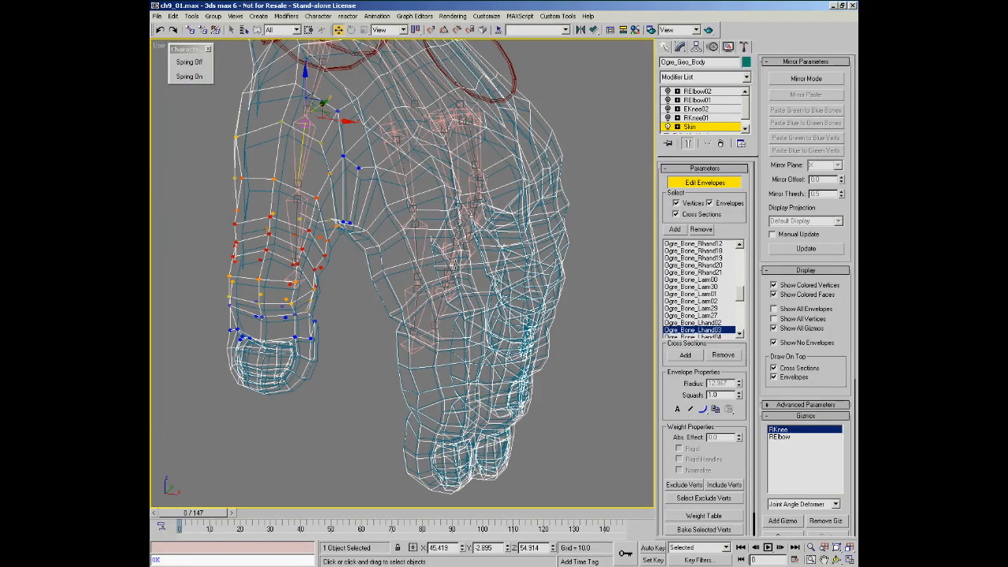
{"action": "middle_click_drag", "start_coordinate": [463, 270], "coordinate": [447, 306], "text": "ctrl+alt"}
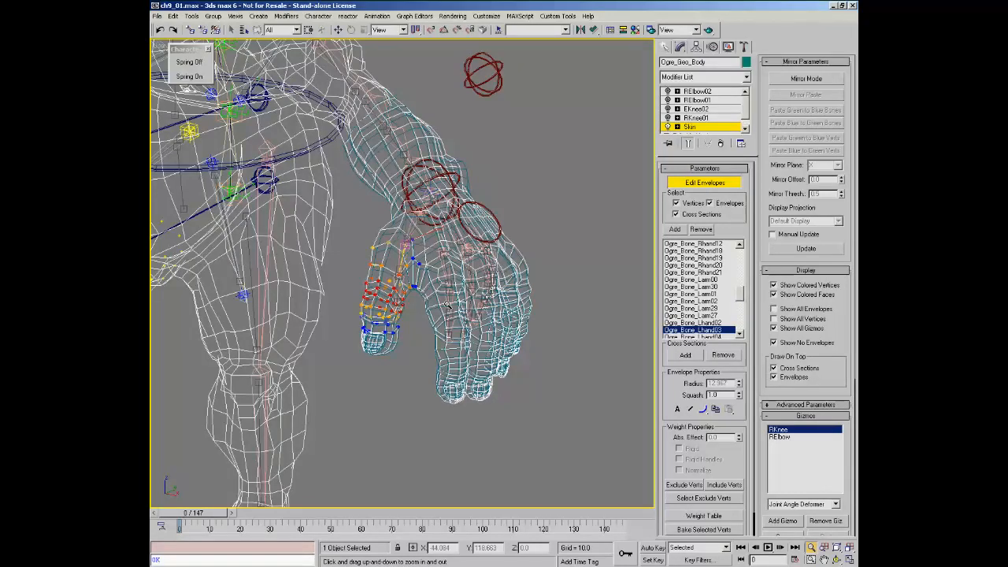
{"action": "middle_click_drag", "start_coordinate": [352, 175], "coordinate": [486, 278]}
{"action": "scroll", "coordinate": [508, 319], "scroll_direction": "down", "scroll_amount": 5}
{"action": "scroll", "coordinate": [480, 274], "scroll_direction": "up", "scroll_amount": 3}
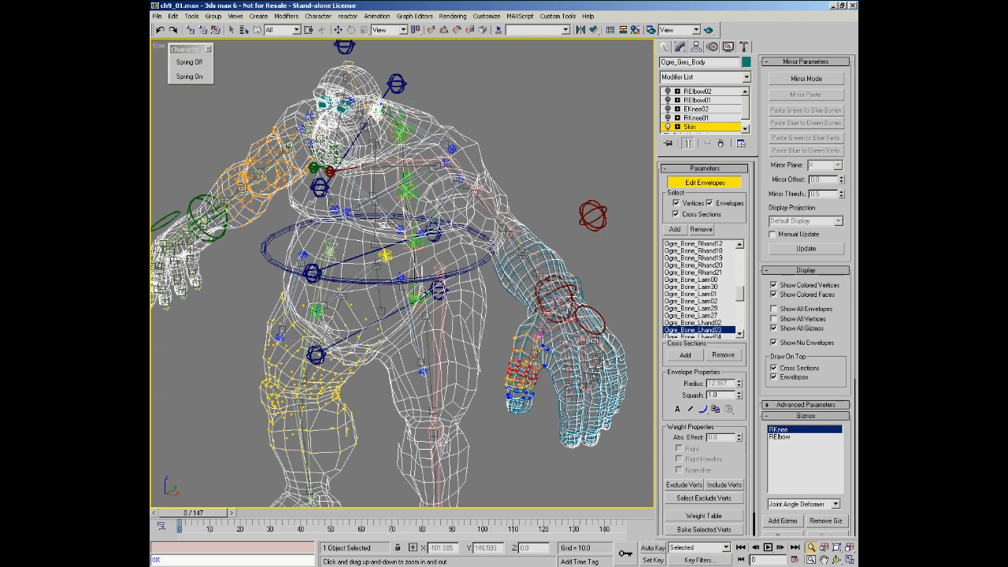
{"action": "mouse_move", "coordinate": [431, 287]}
{"action": "middle_mouse_down"}
{"action": "mouse_move", "coordinate": [416, 281]}
{"action": "mouse_move", "coordinate": [443, 301]}
{"action": "middle_mouse_up"}
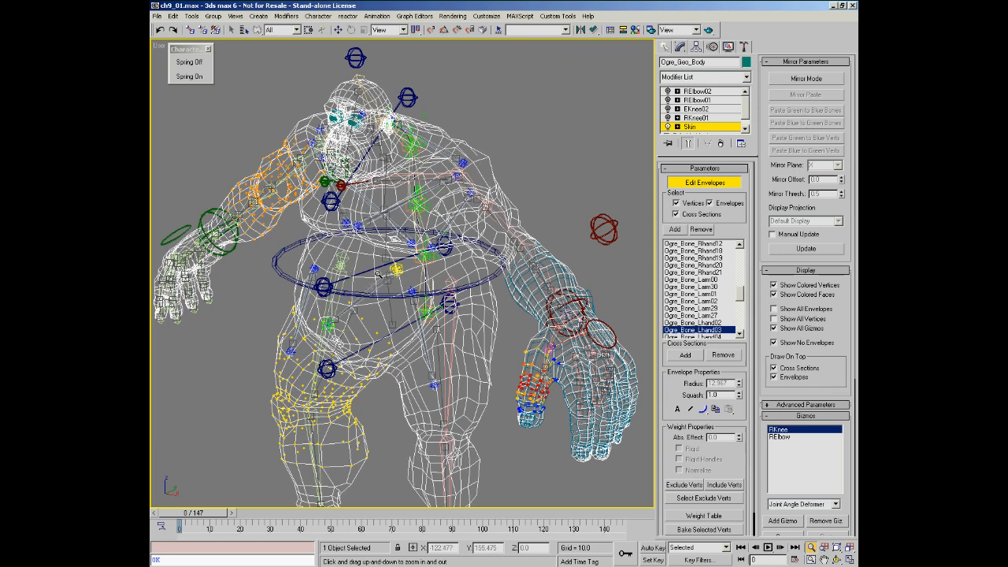
{"action": "middle_click_drag", "start_coordinate": [330, 337], "coordinate": [355, 258], "text": "alt"}
{"action": "middle_click_drag", "start_coordinate": [354, 258], "coordinate": [343, 242]}
Leave envelope editing, select the skin-data forearm mesh, and show the whole ogre shaded.
{"action": "left_click", "coordinate": [688, 182]}
{"action": "middle_click_drag", "start_coordinate": [488, 206], "coordinate": [482, 164]}
{"action": "middle_click_drag", "start_coordinate": [482, 164], "coordinate": [482, 122], "text": "ctrl+alt"}
{"action": "left_click", "coordinate": [452, 206]}
{"action": "middle_click_drag", "start_coordinate": [452, 206], "coordinate": [429, 246], "text": "alt"}
{"action": "middle_click_drag", "start_coordinate": [363, 257], "coordinate": [362, 258]}
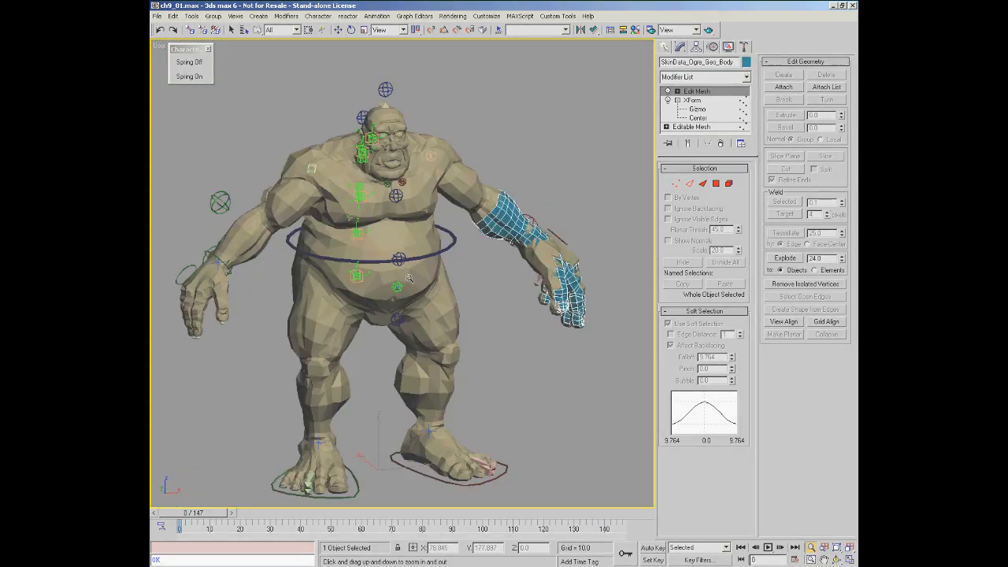